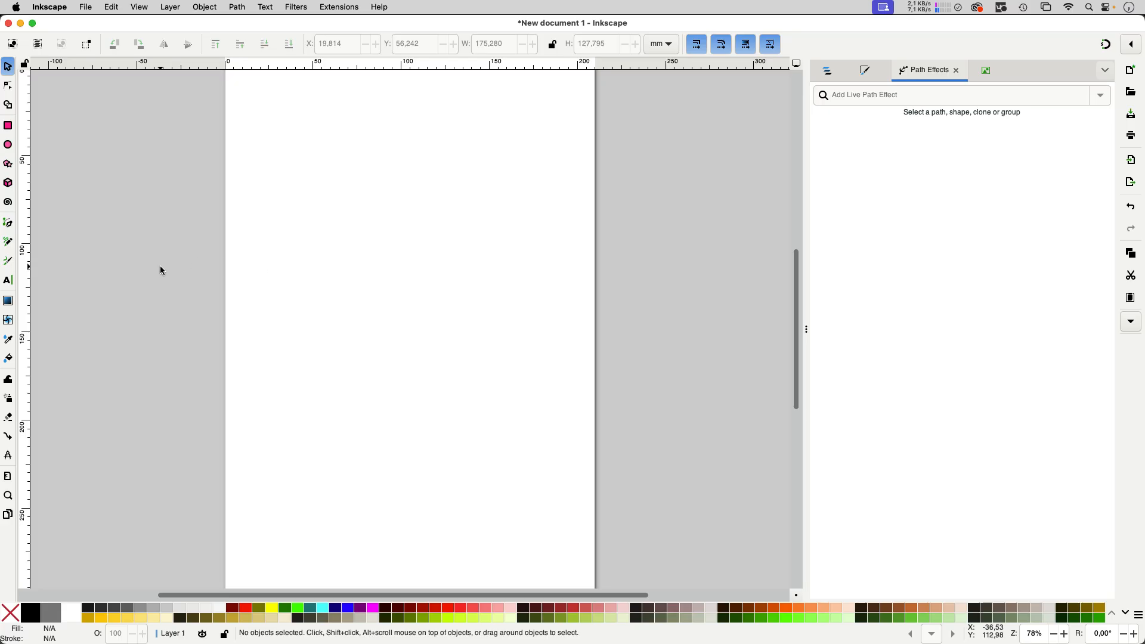
Draw a wavy red calligraphic stroke about 174 mm wide across the upper page using the Dip pen preset, and select it
click(11, 264)
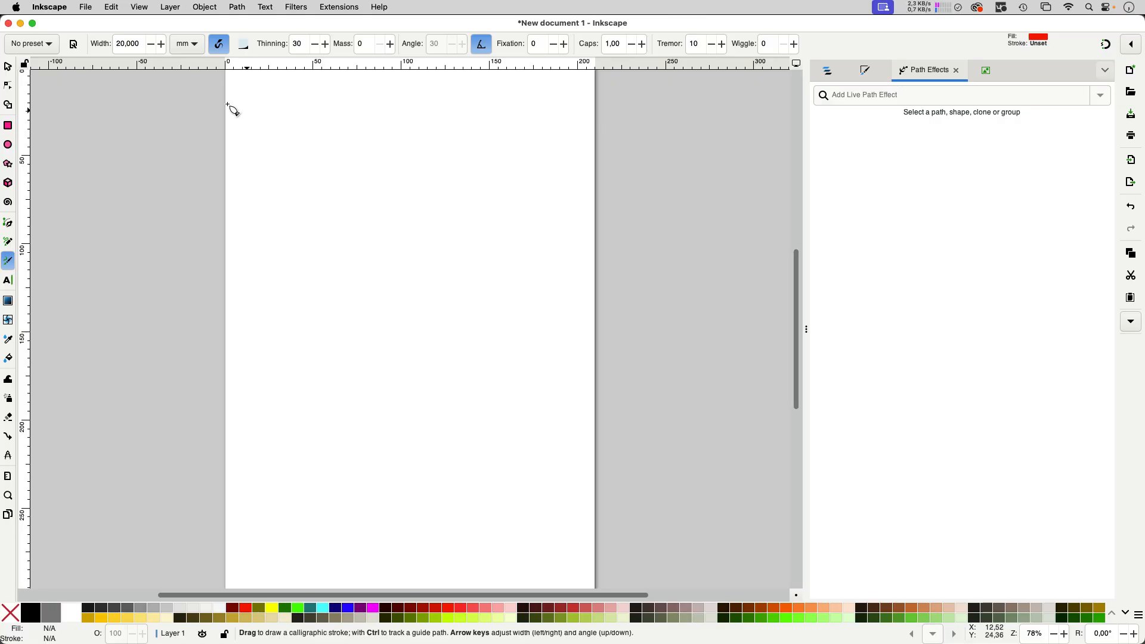
click(48, 47)
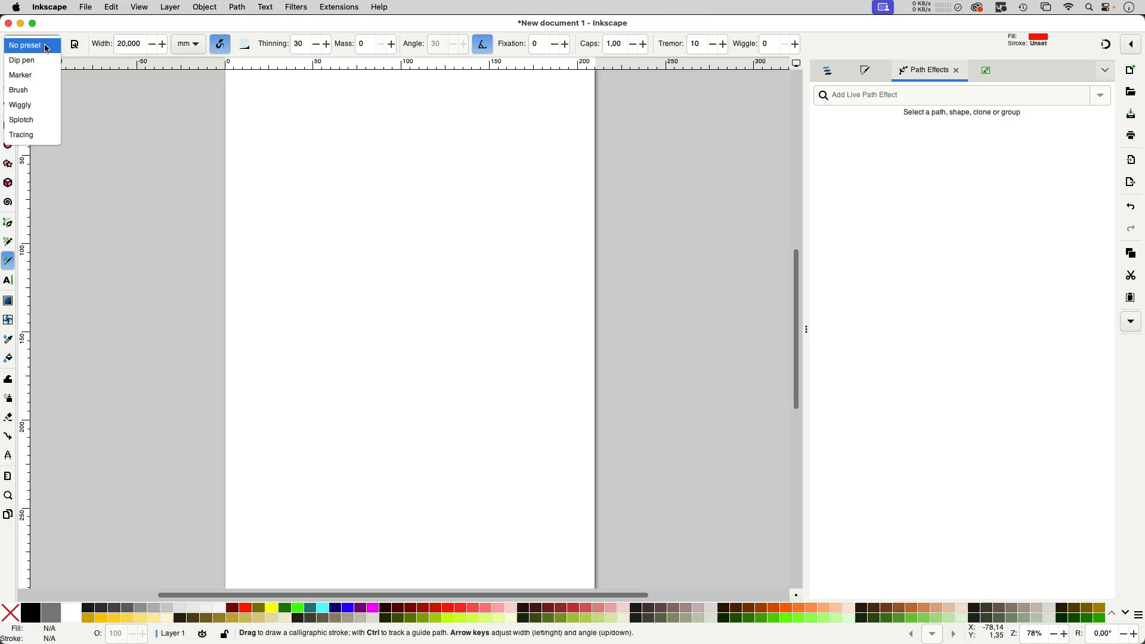
click(27, 61)
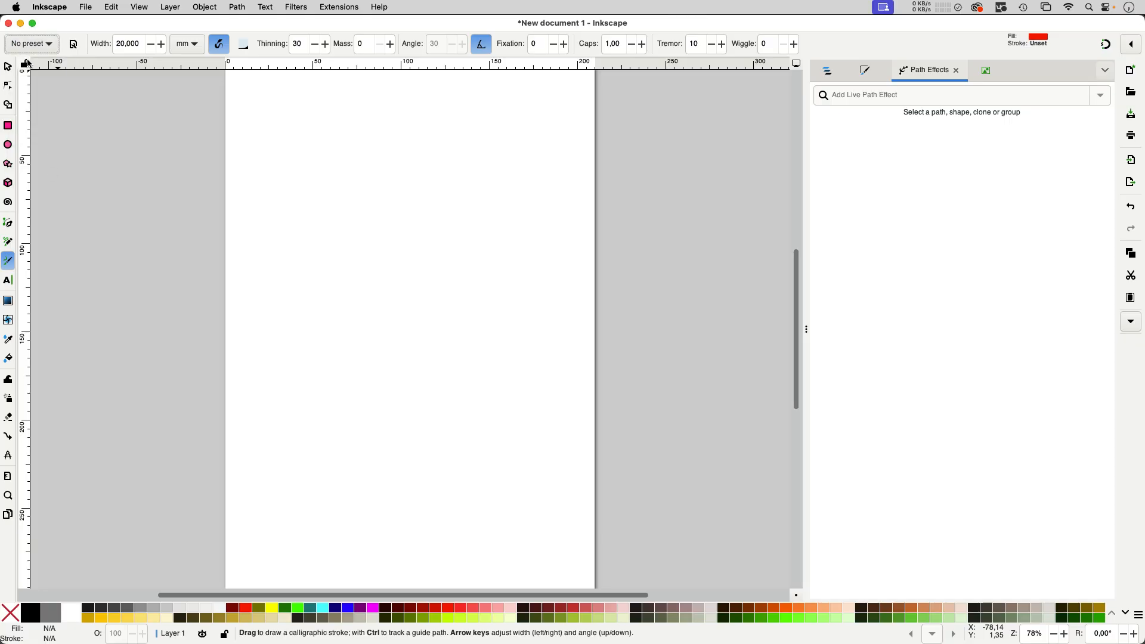
click(36, 48)
click(28, 58)
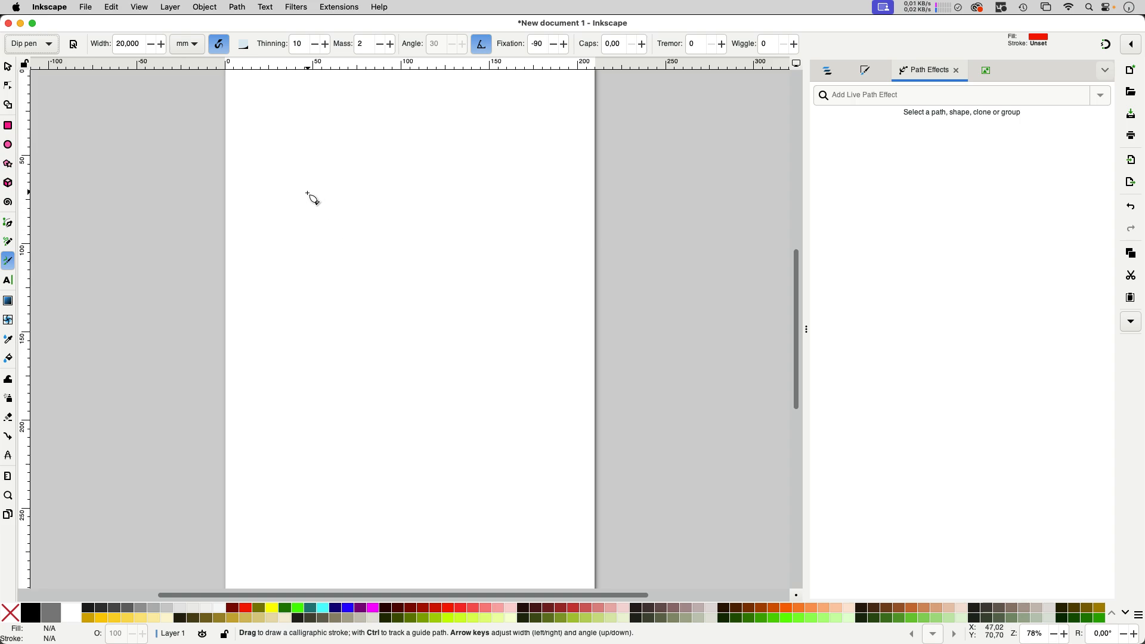
mouse_move(295, 187)
mouse_down()
mouse_move(280, 236)
mouse_move(378, 179)
mouse_move(430, 195)
mouse_move(436, 220)
mouse_move(567, 206)
mouse_up()
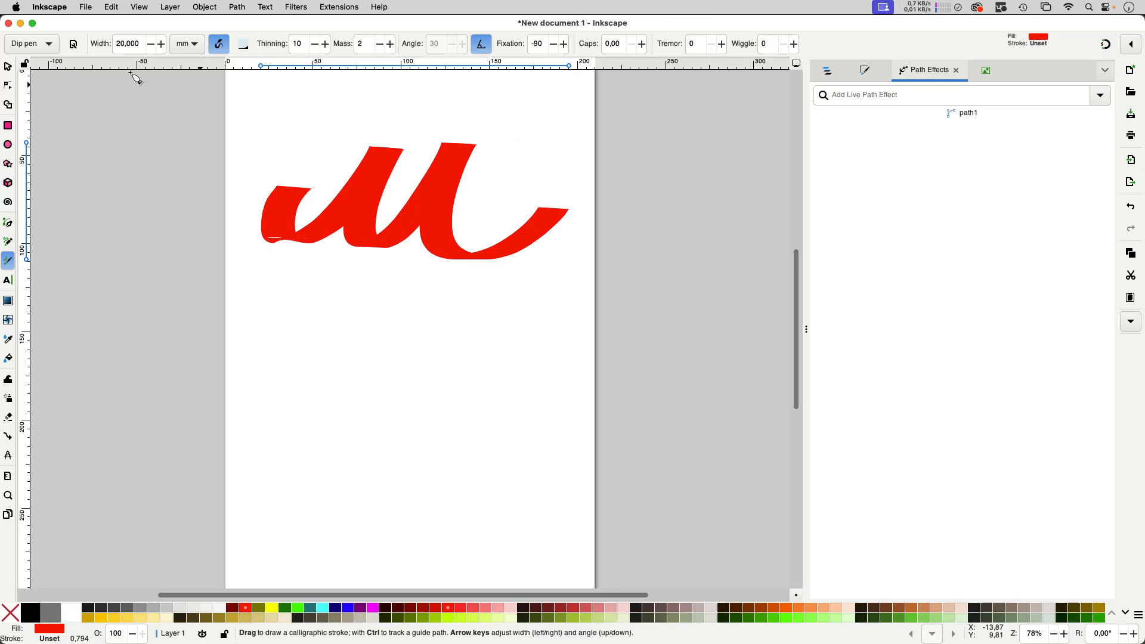
click(8, 66)
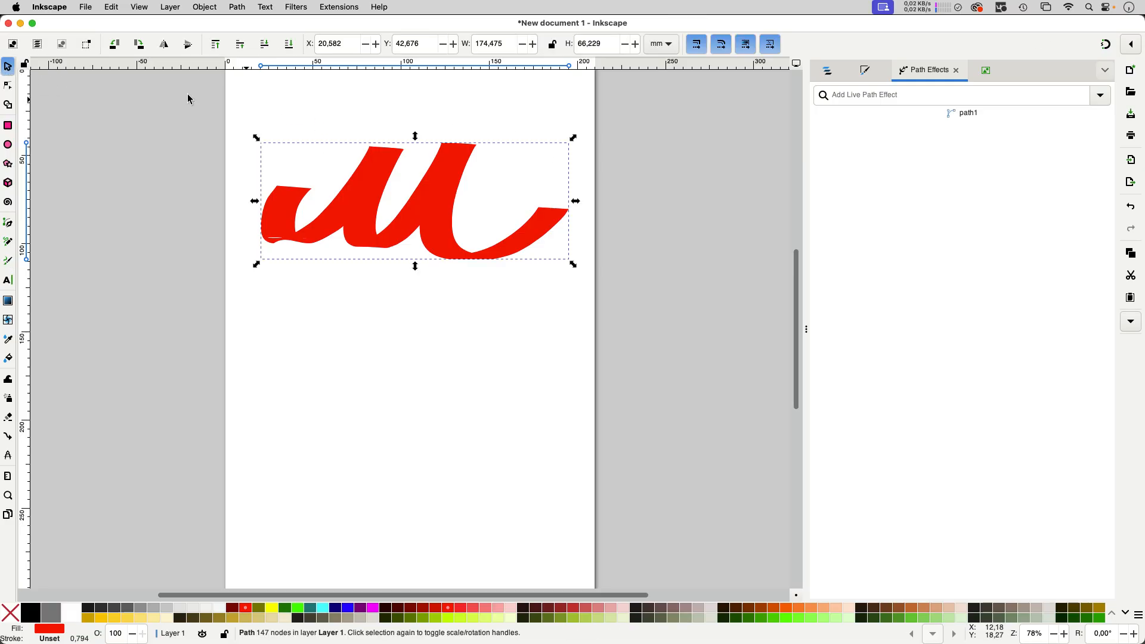
Draw a looping calligraphic stroke over the lower half of the page using the Wiggly preset
click(7, 262)
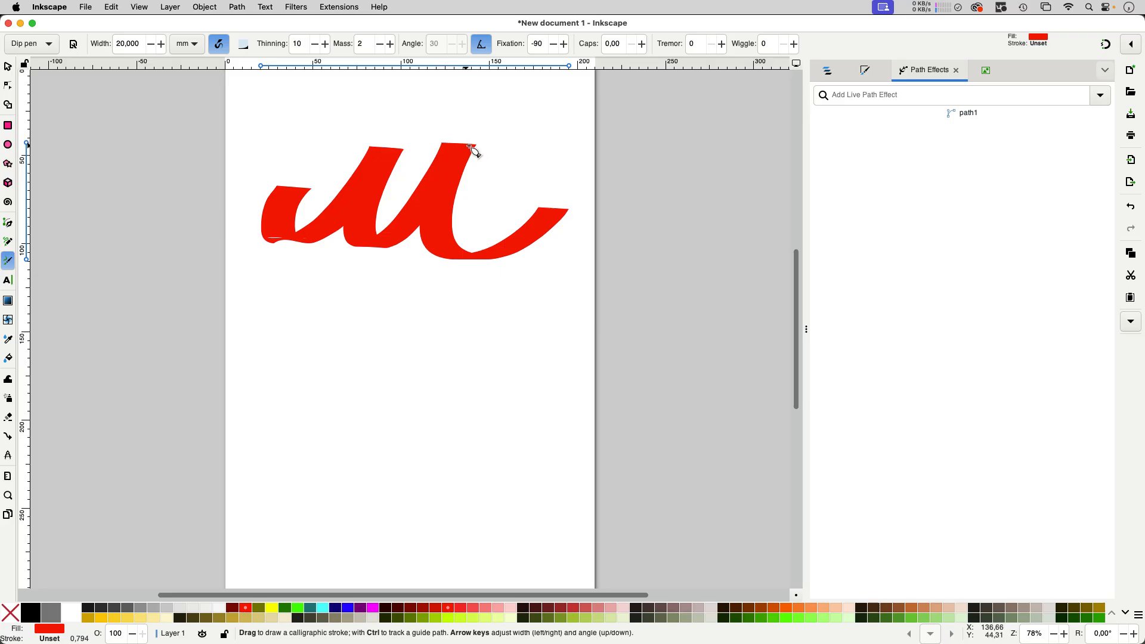
click(47, 45)
click(24, 93)
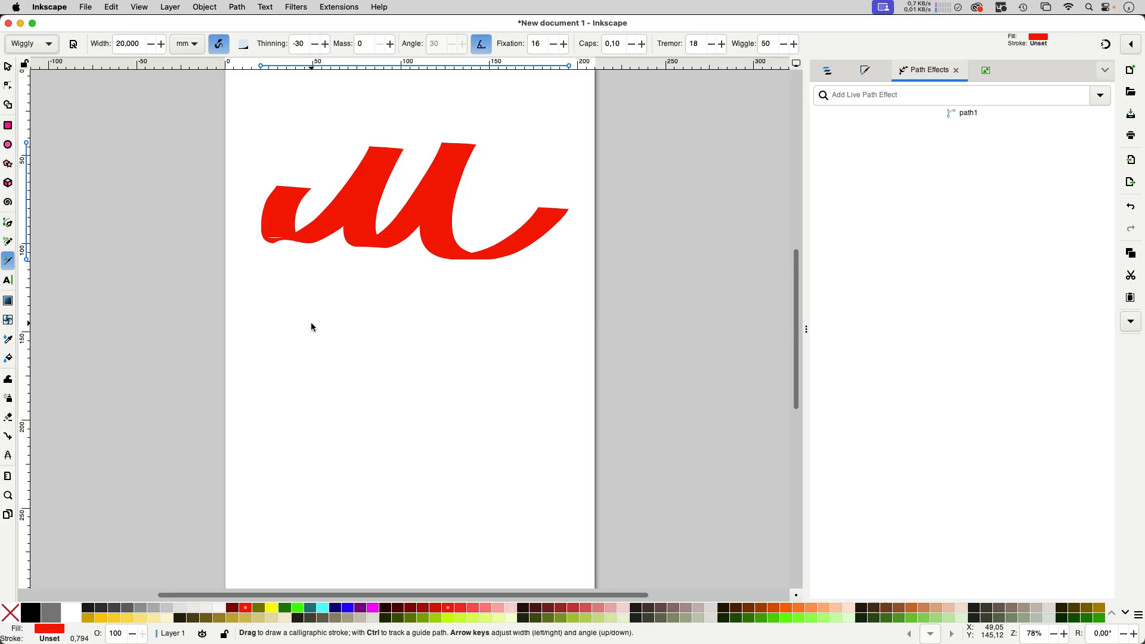
mouse_move(311, 325)
mouse_down()
mouse_move(335, 390)
mouse_move(418, 465)
mouse_move(561, 400)
mouse_move(471, 313)
mouse_move(286, 329)
mouse_move(304, 524)
mouse_move(375, 531)
mouse_up()
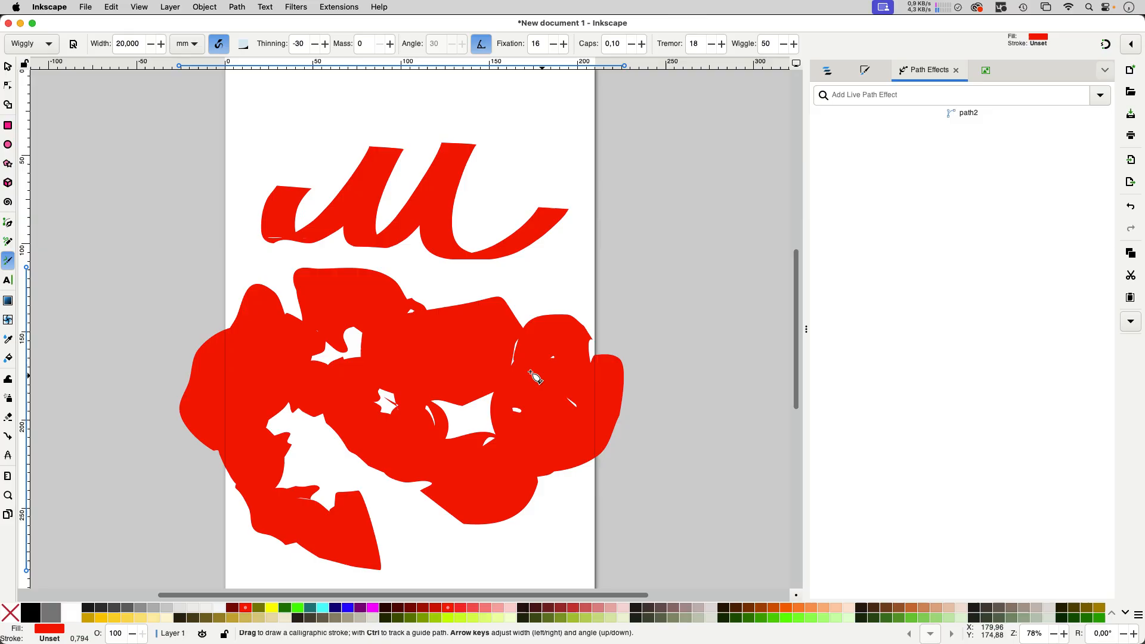
Draw a broad calligraphic stroke across the upper page and past its edge with the Splotch preset, and show its nodes
click(33, 43)
click(24, 58)
mouse_move(289, 107)
mouse_down()
mouse_move(304, 143)
mouse_move(534, 140)
mouse_move(739, 298)
mouse_move(752, 346)
mouse_up()
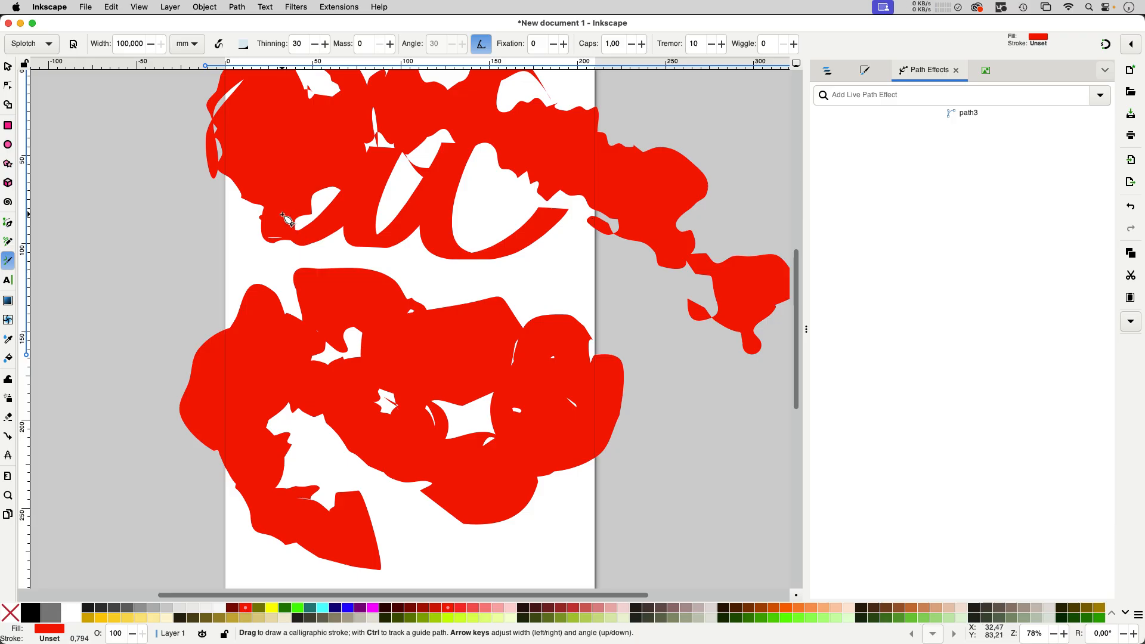
click(9, 87)
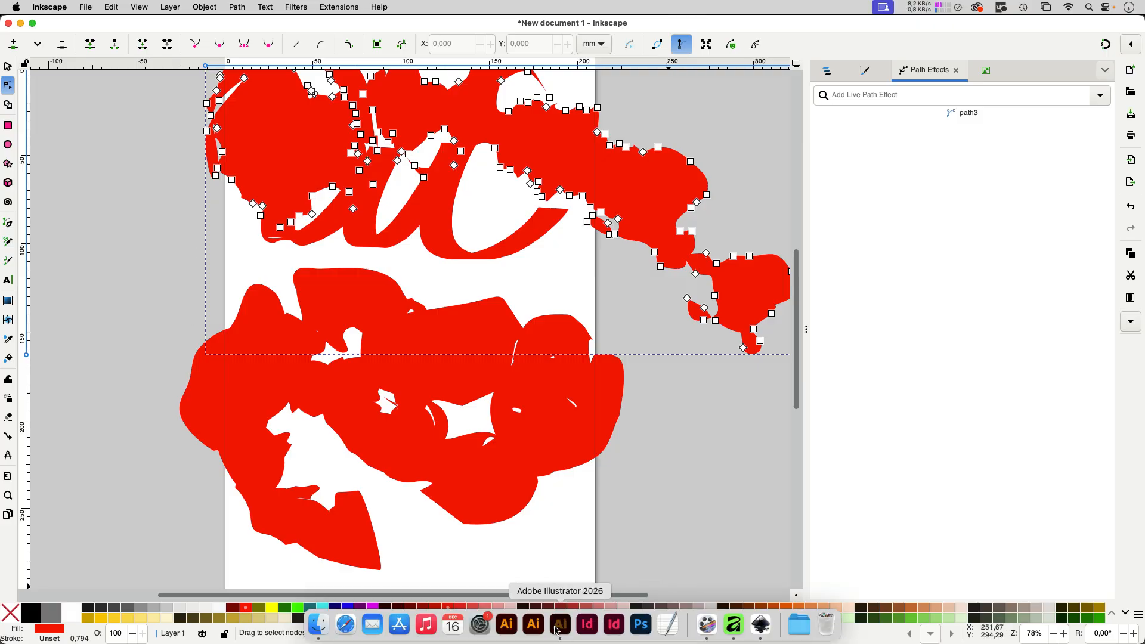
Switch to Adobe Illustrator 2026 and activate the Paintbrush Tool in the blank document
click(560, 626)
click(29, 143)
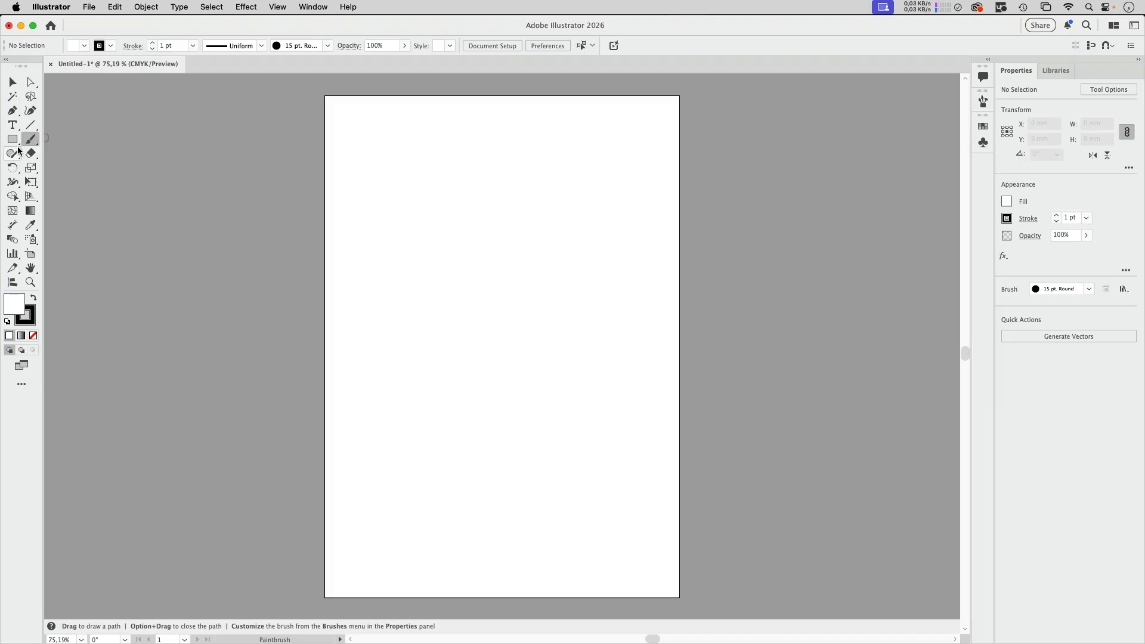
drag(29, 142, 76, 148)
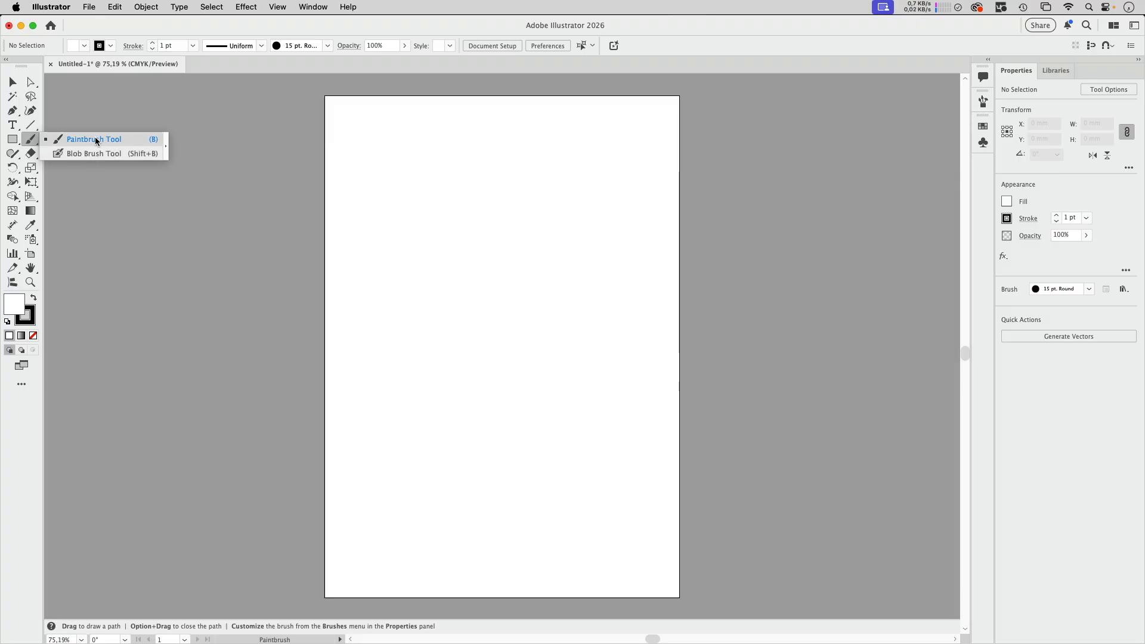
click(96, 139)
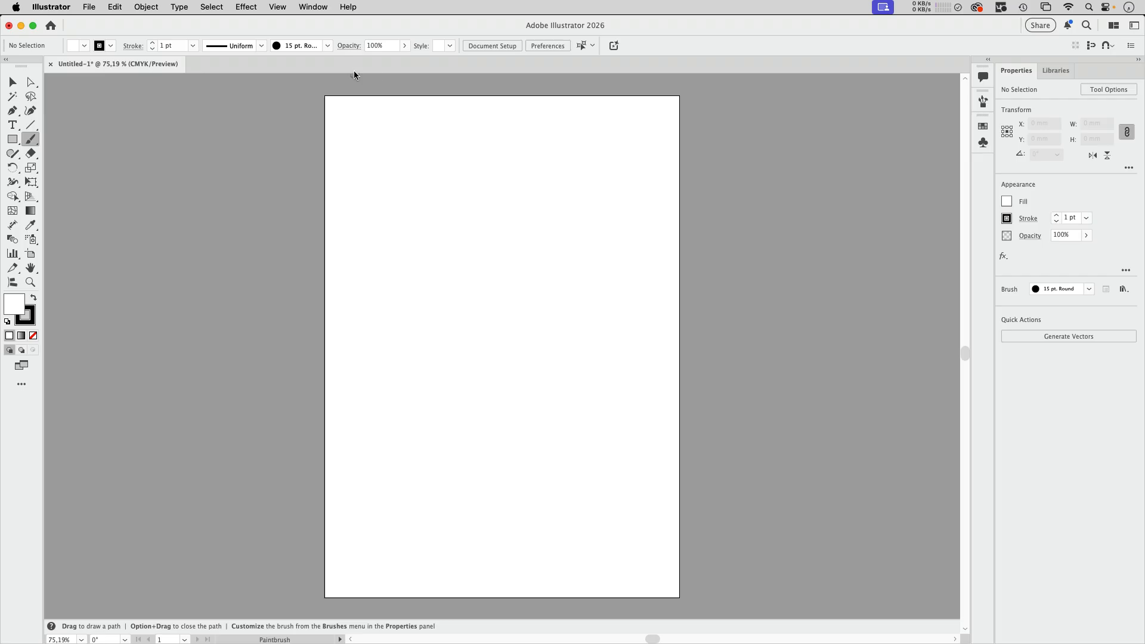
Open the options of the 15 pt. Round calligraphic brush and set its angle to 43° and roundness to 13%
click(983, 102)
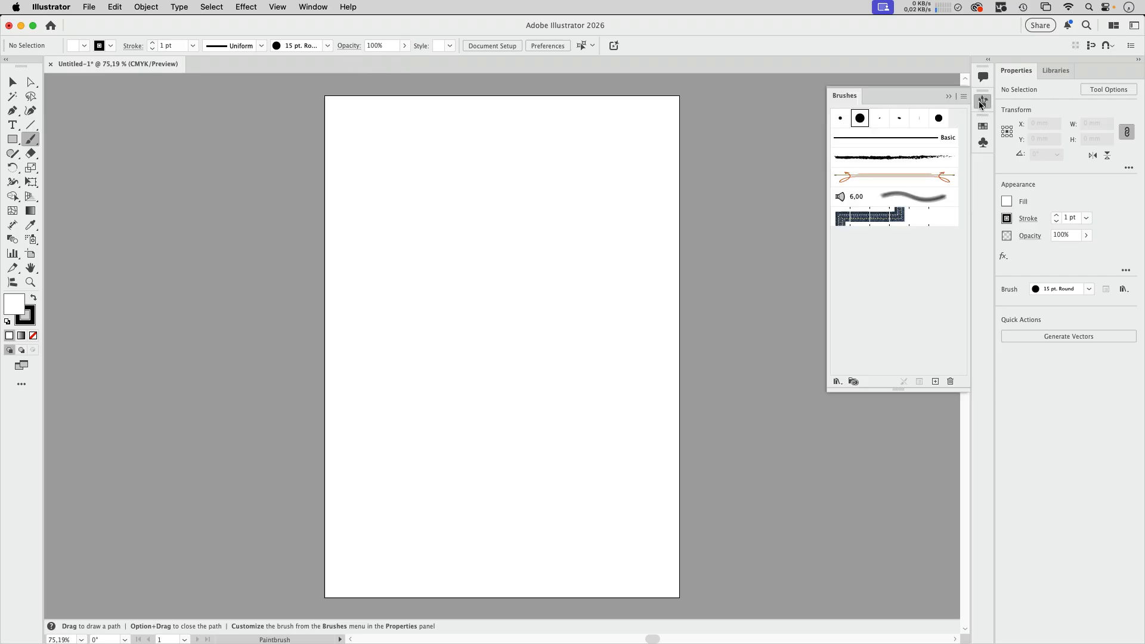
double_click(860, 119)
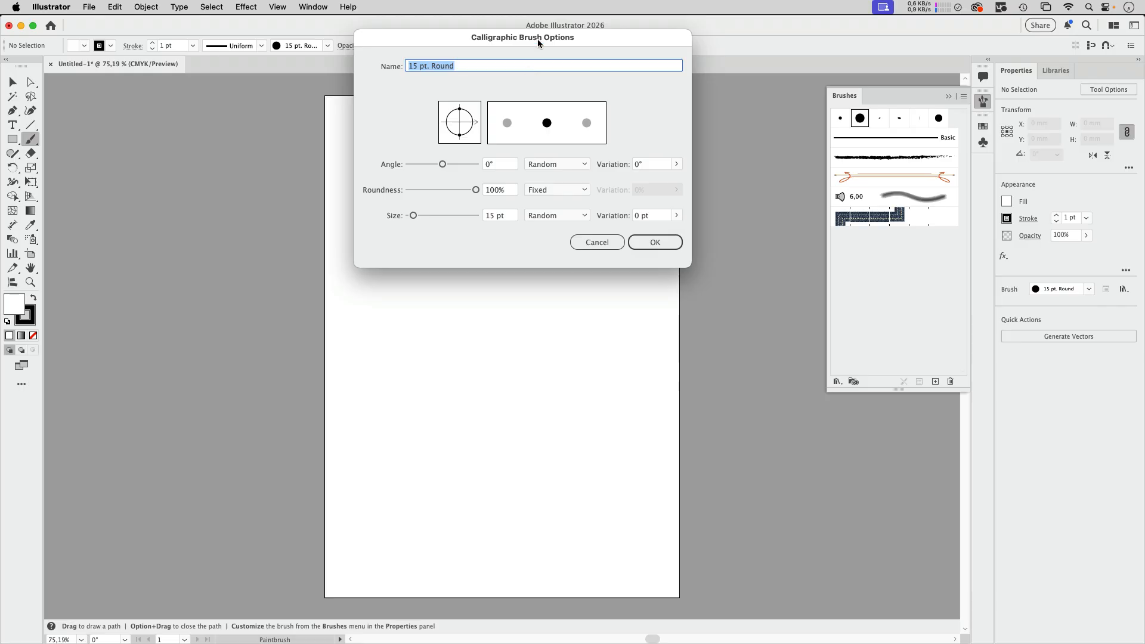
drag(538, 38, 547, 170)
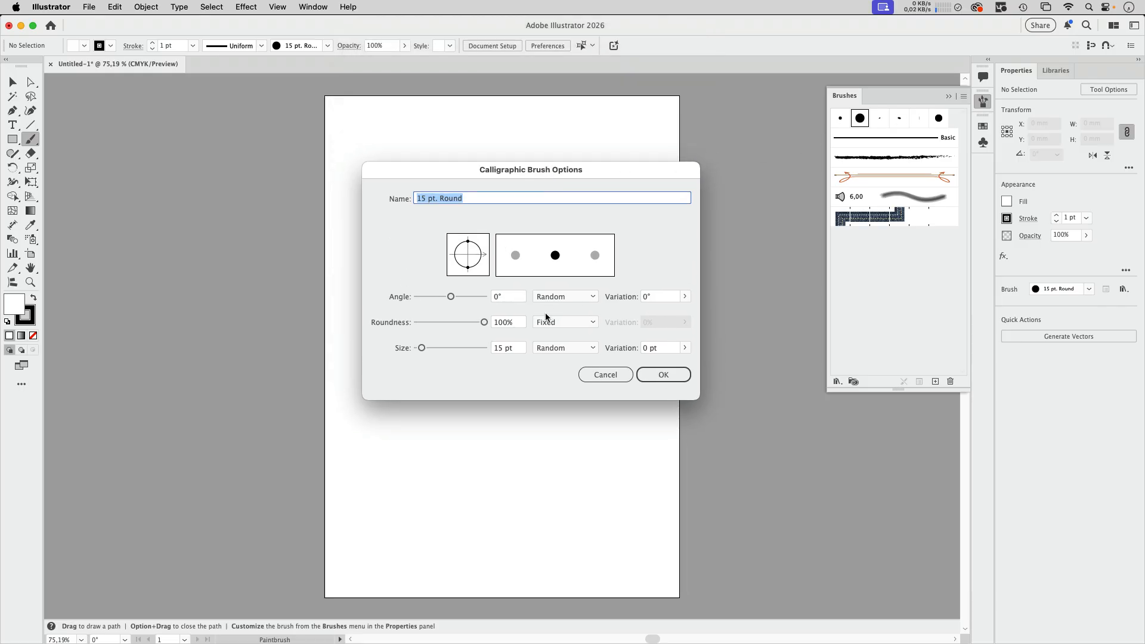
drag(468, 268, 481, 245)
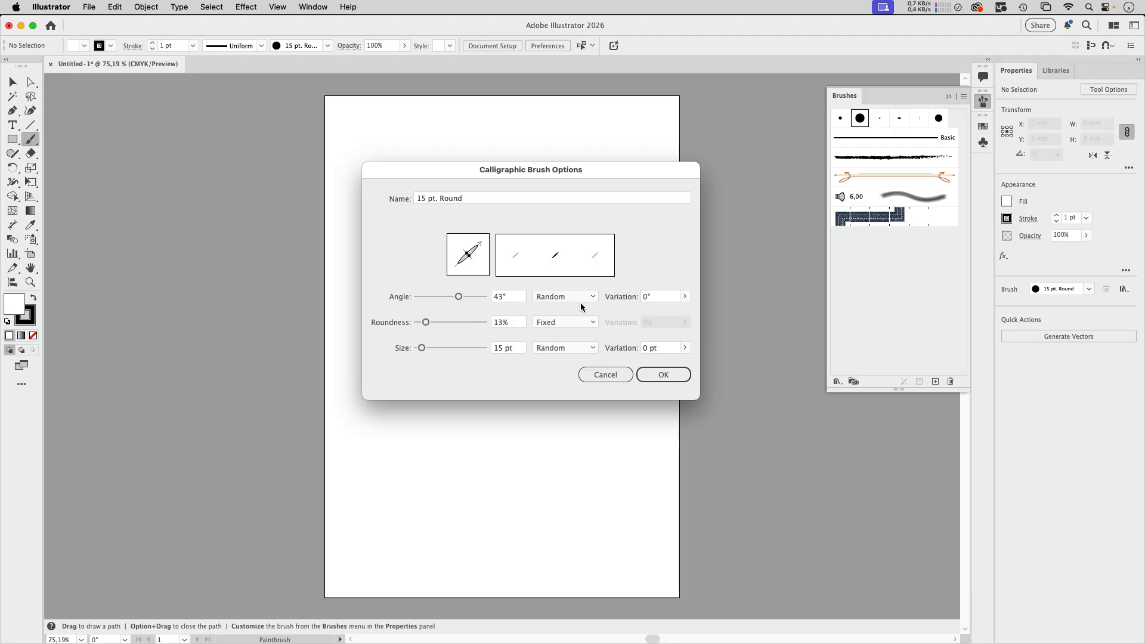
Set both the angle and the size of the 15 pt. Round brush to Fixed and apply the brush options
click(560, 297)
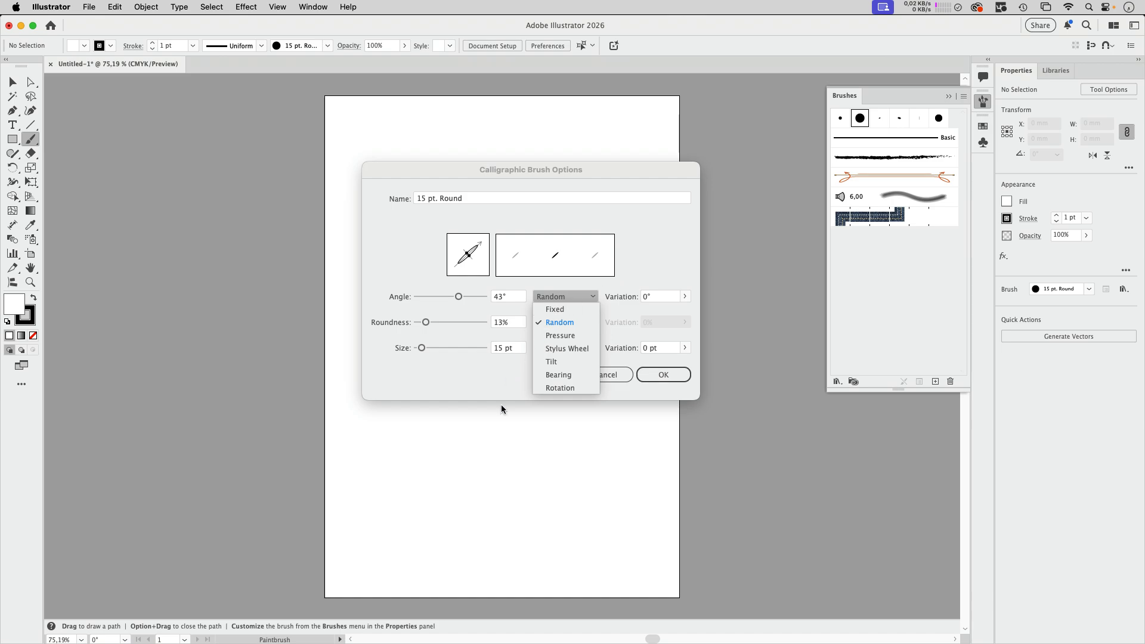
click(553, 309)
click(558, 349)
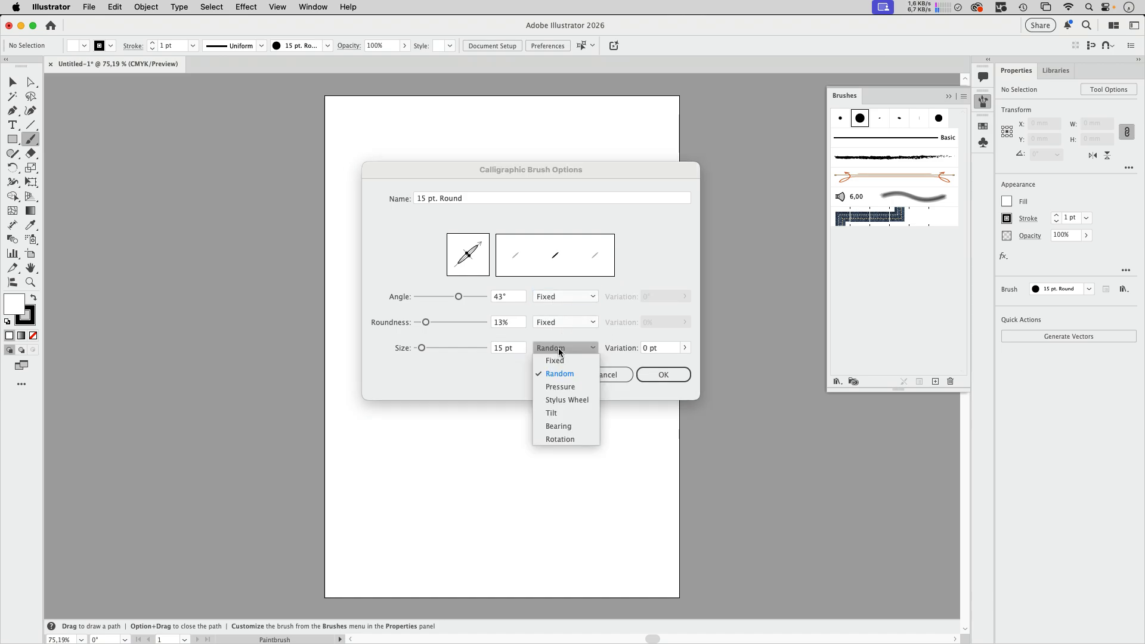
click(560, 356)
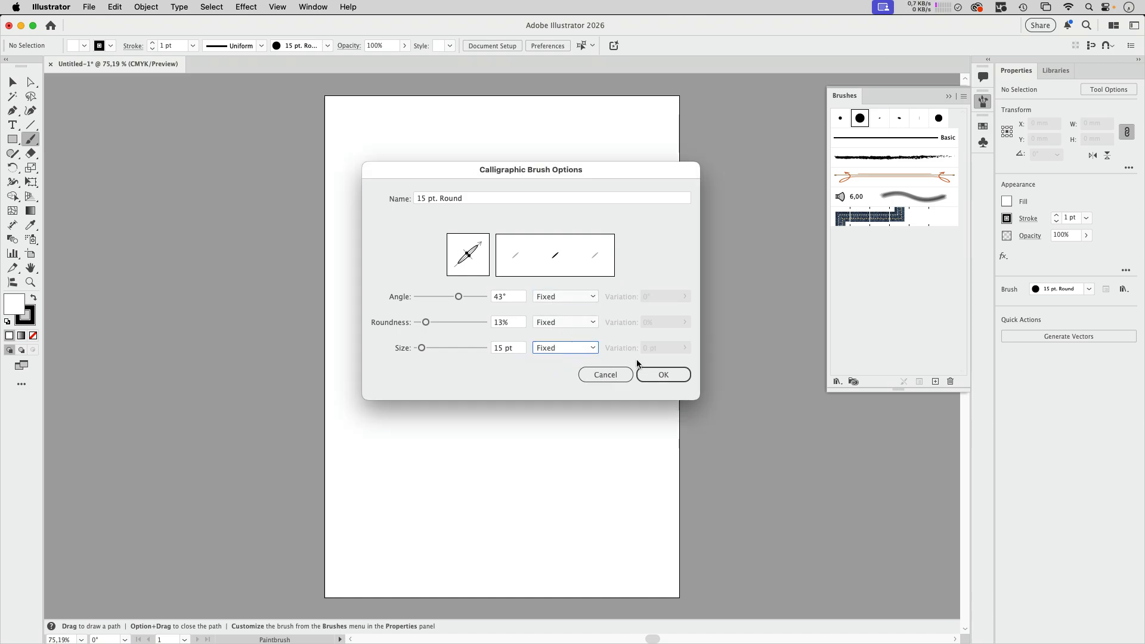
click(671, 376)
Paint a looping stroke about 172 mm wide across the artboard and pull an anchor point on its first curve outward
mouse_move(414, 237)
mouse_down()
mouse_move(459, 339)
mouse_move(513, 315)
mouse_move(605, 304)
mouse_move(632, 327)
mouse_move(673, 442)
mouse_up()
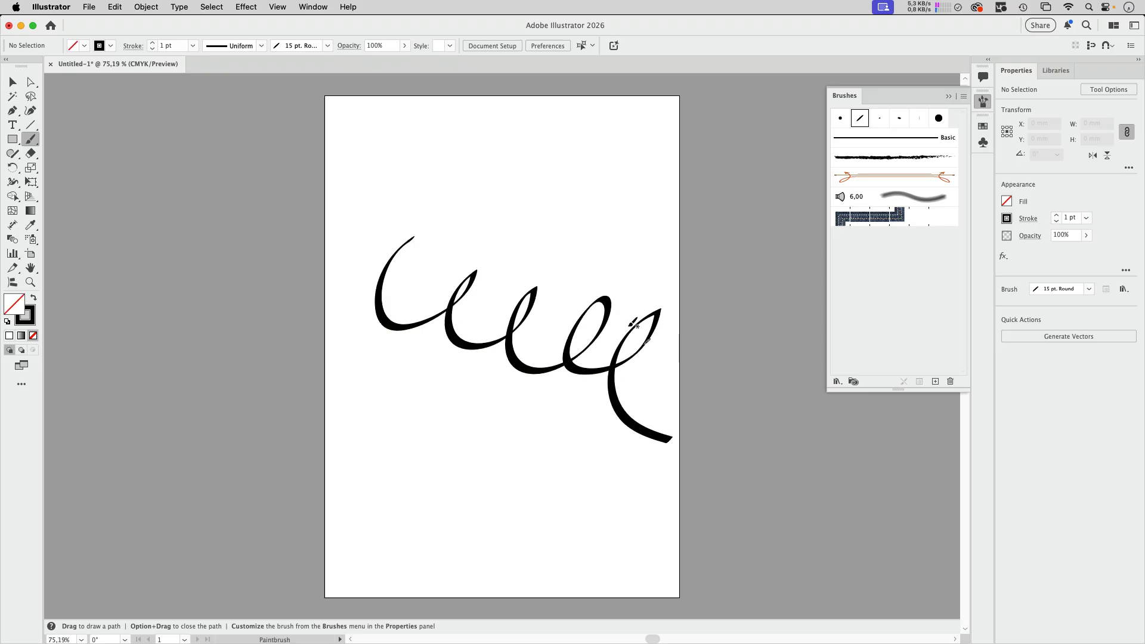
click(31, 82)
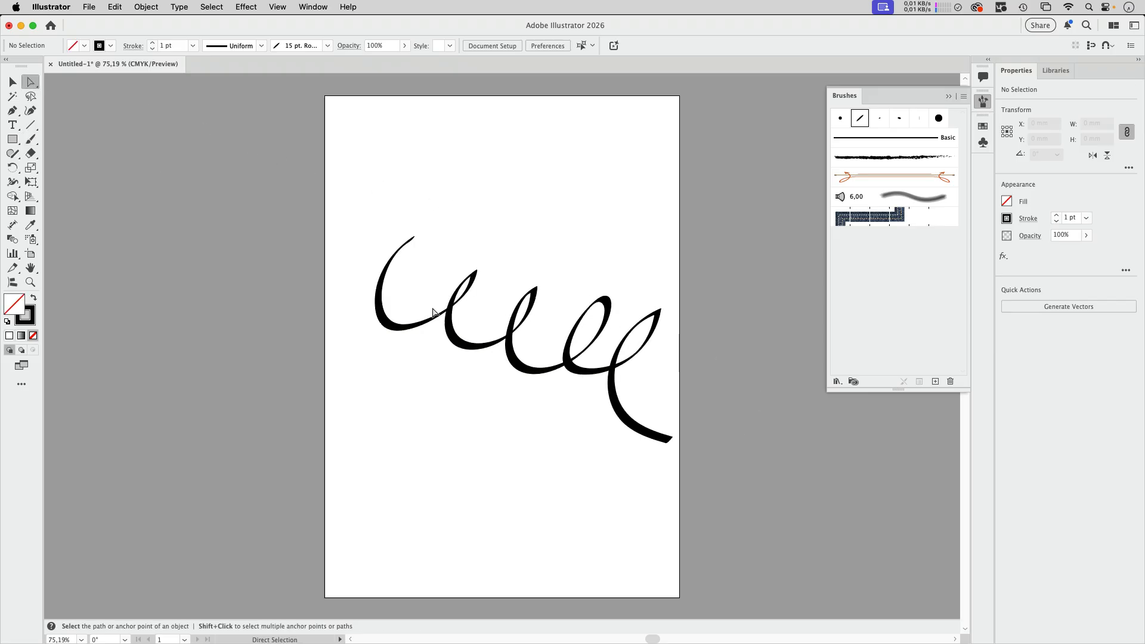
click(469, 346)
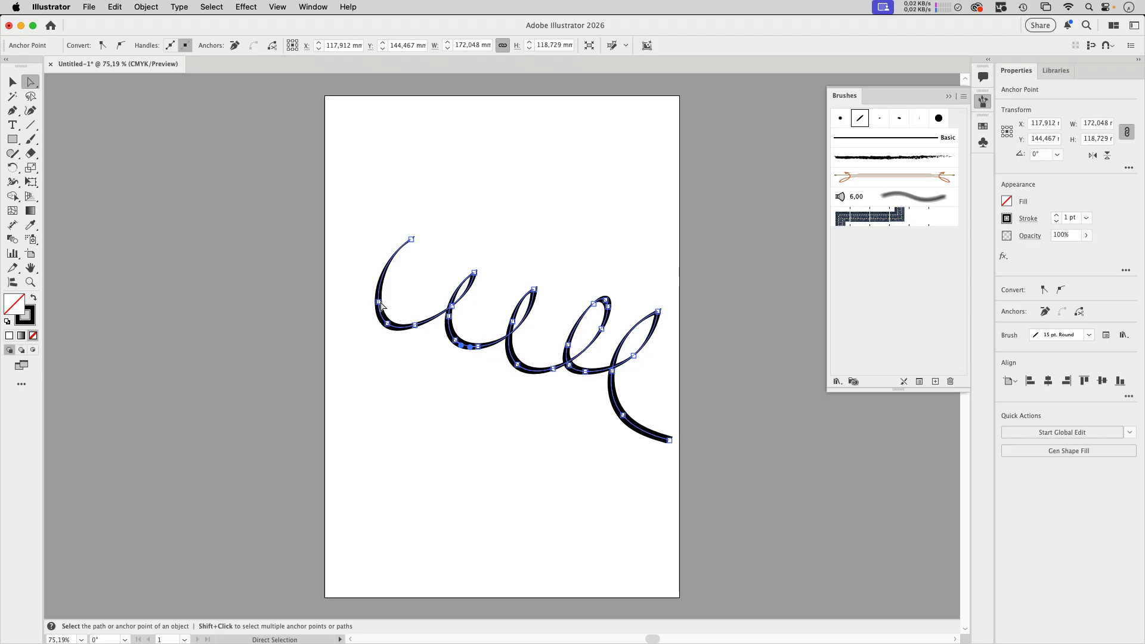
drag(382, 306, 347, 298)
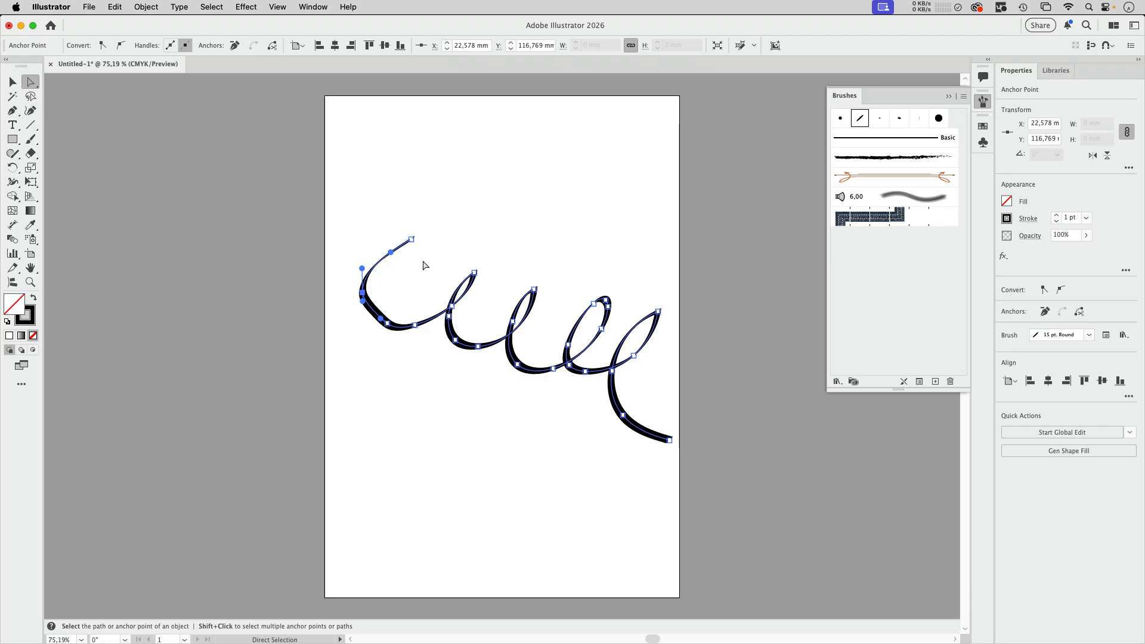
Try an angle of -64° for the 15 pt. Round brush with the stroke previewed, and discard the change
double_click(860, 119)
drag(561, 169, 722, 95)
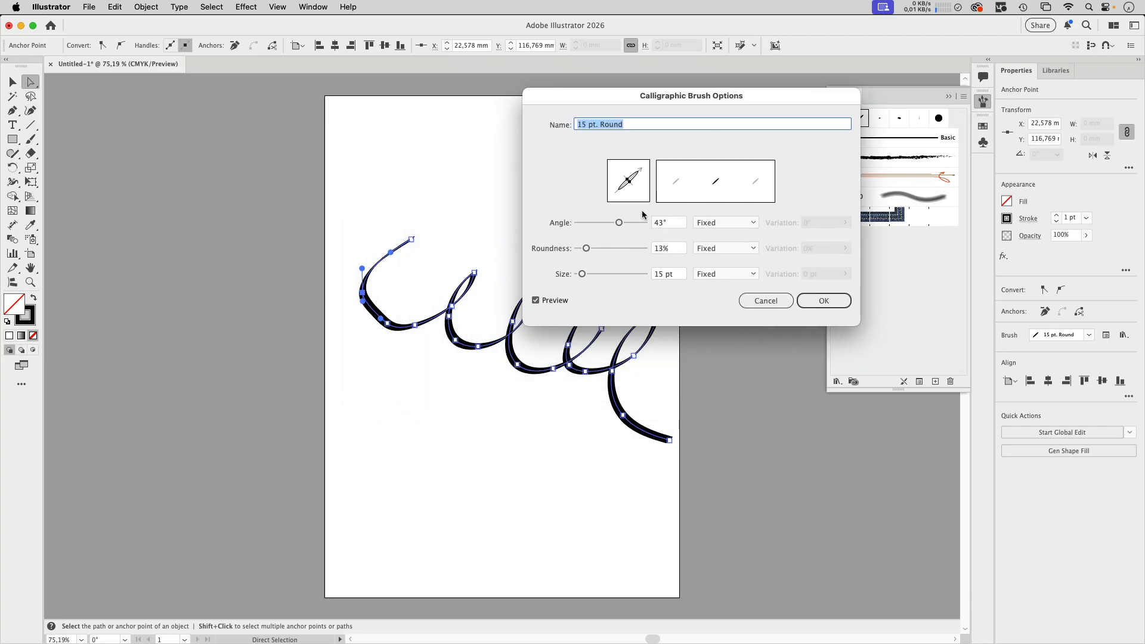
mouse_move(622, 195)
mouse_down()
mouse_move(626, 179)
mouse_move(636, 199)
mouse_up()
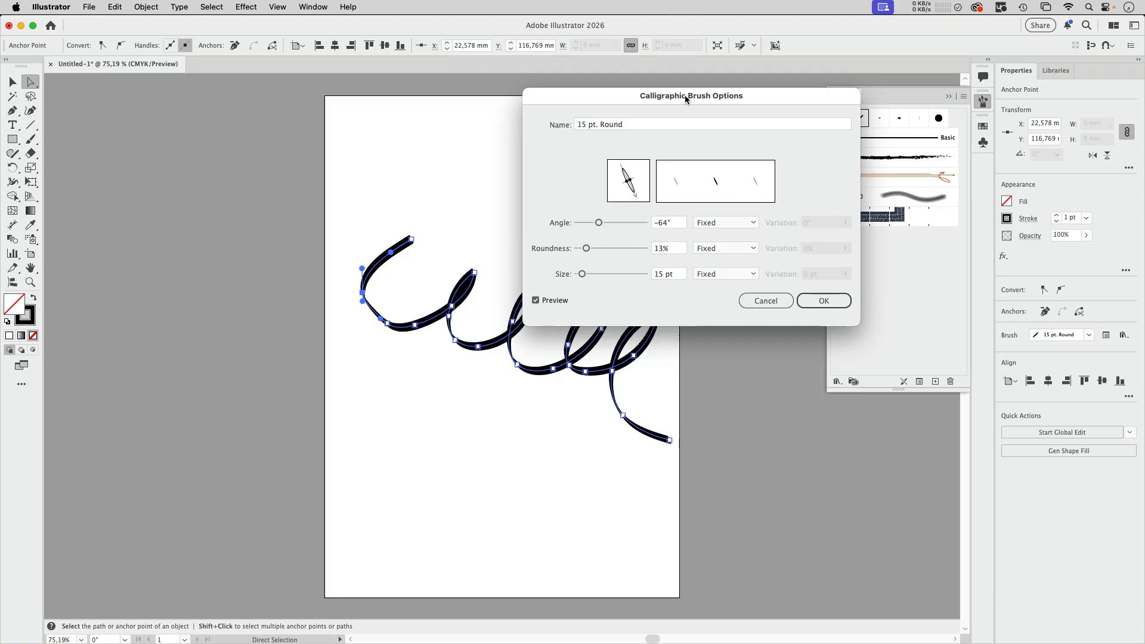
drag(685, 95, 769, 111)
click(822, 241)
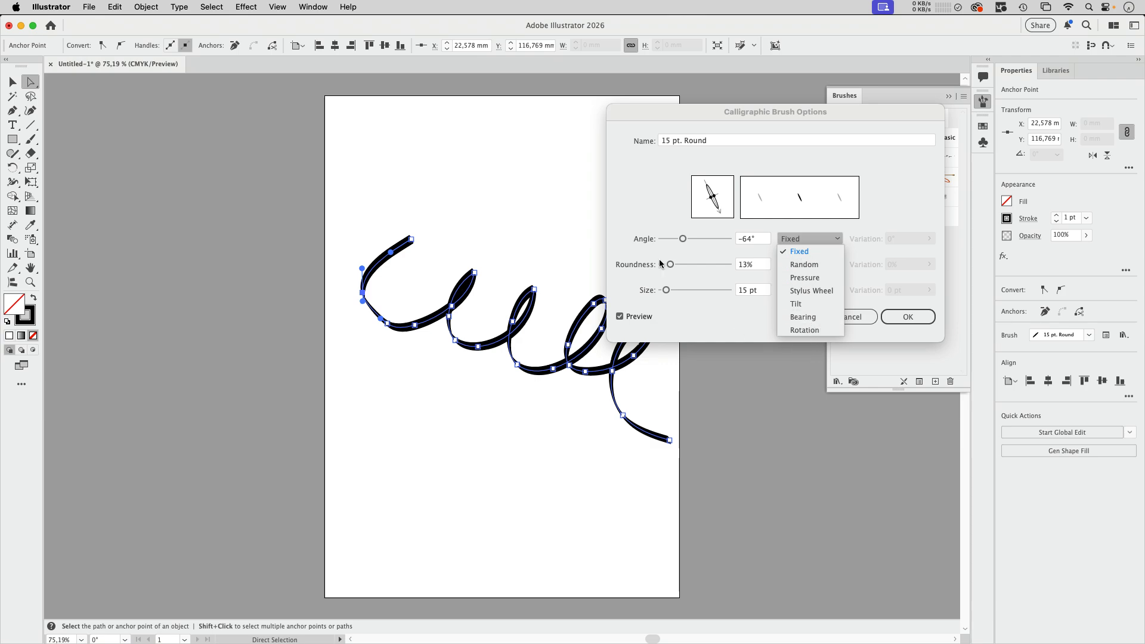
click(654, 189)
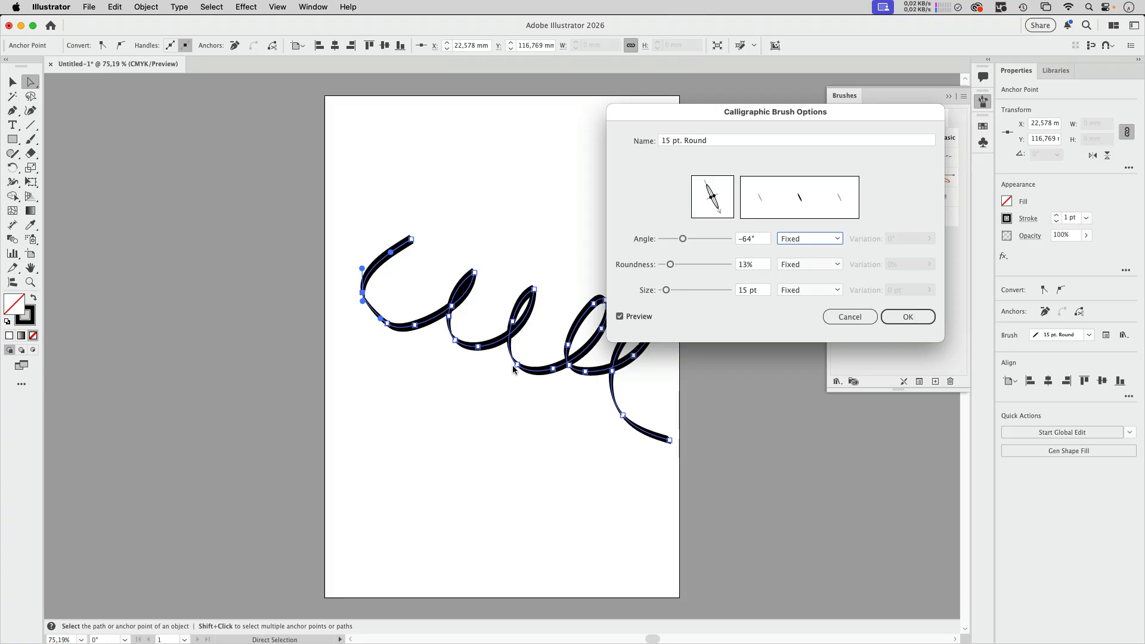
click(859, 321)
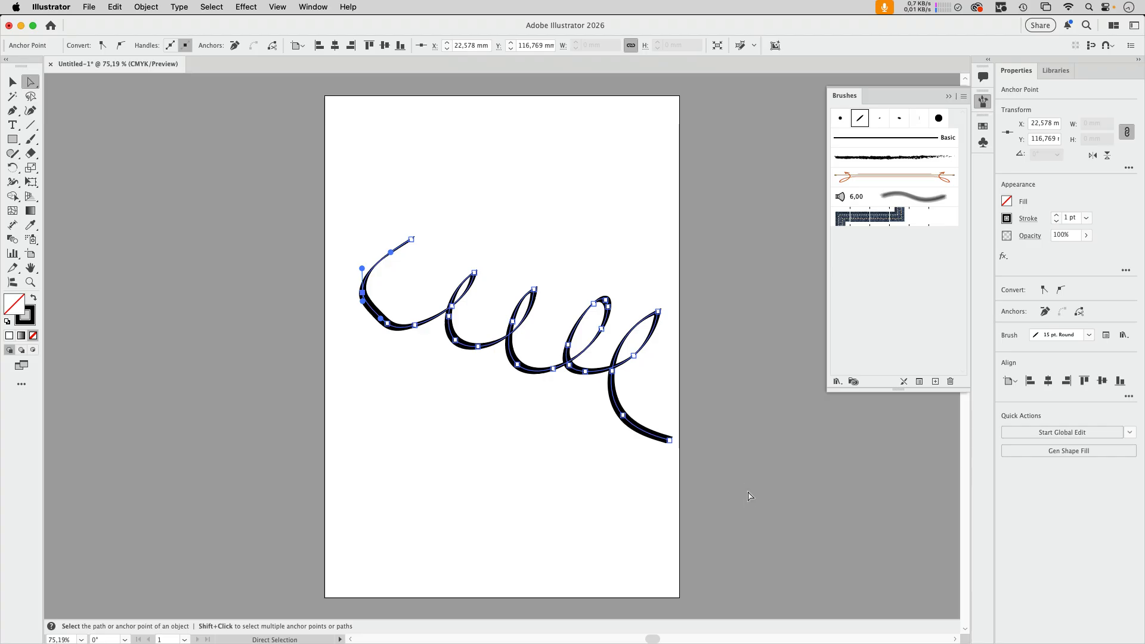
Switch to Affinity and draw a looping blue curve about 175 mm wide across the page with the Path Brush Tool
click(739, 625)
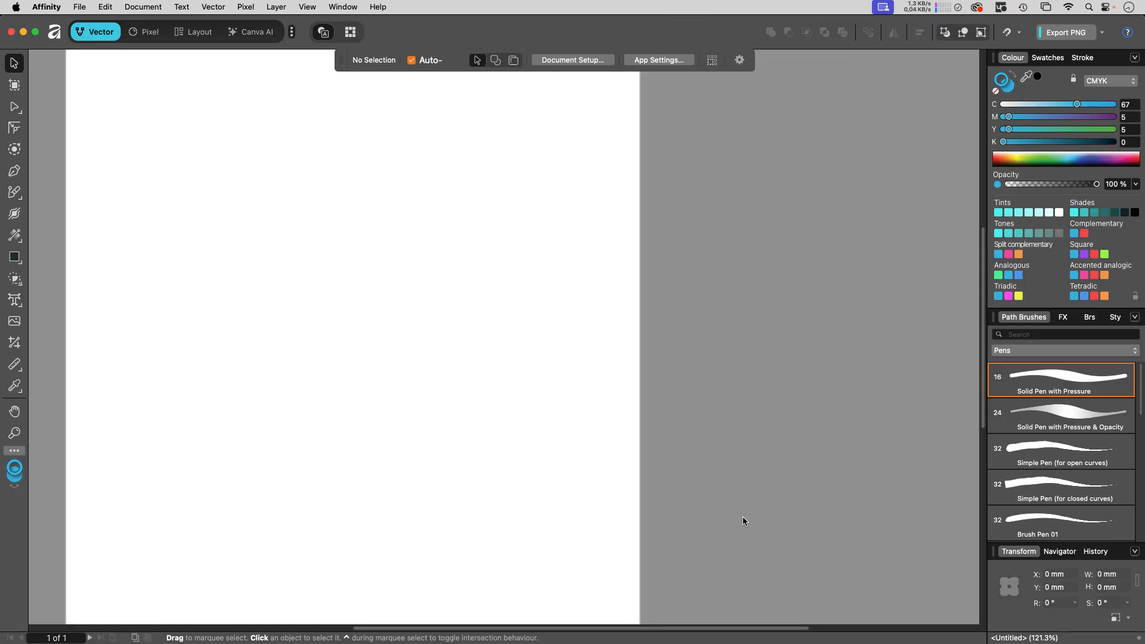
right_click(14, 192)
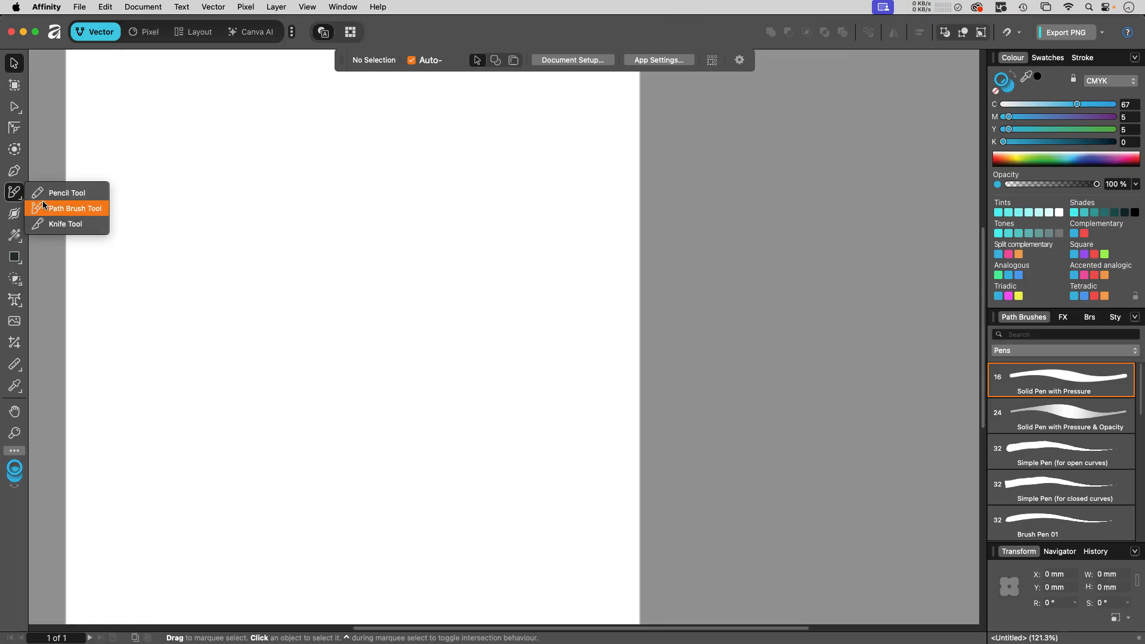
click(47, 206)
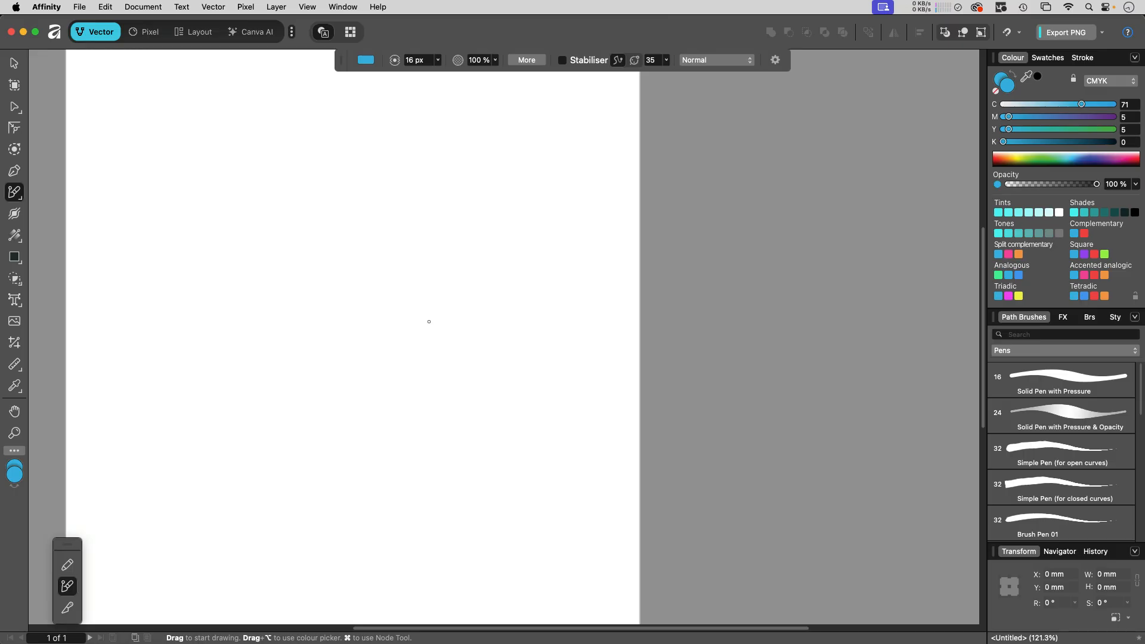
mouse_move(268, 227)
mouse_down()
mouse_move(205, 345)
mouse_move(593, 272)
mouse_move(622, 403)
mouse_up()
Apply the Simple Pen (for closed curves) path brush to the selected blue curve
key(v)
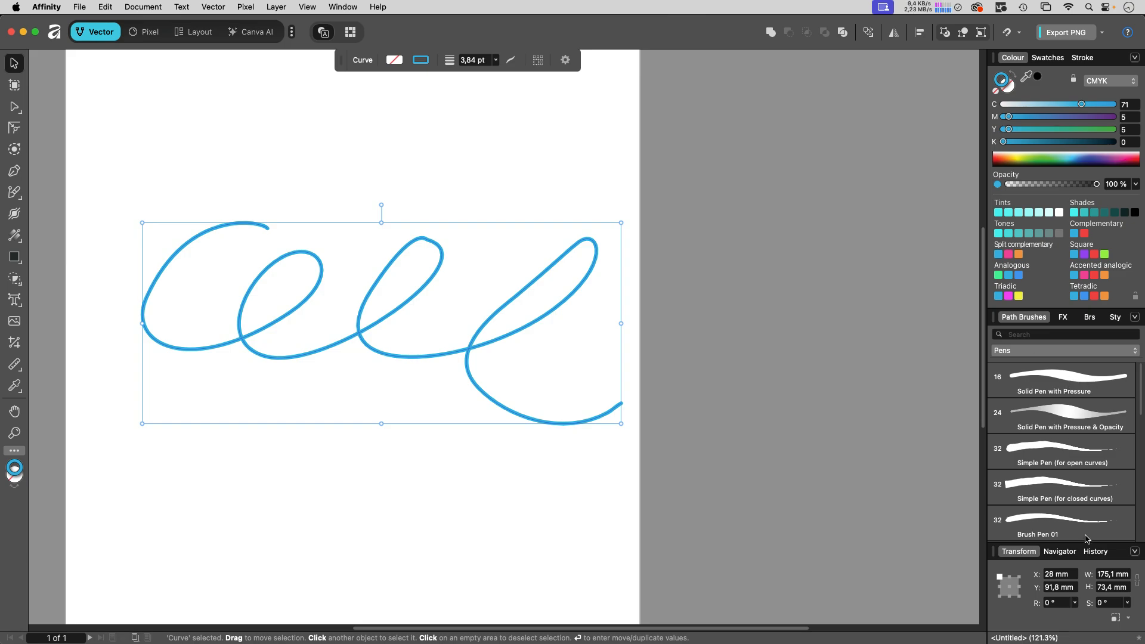
click(1041, 489)
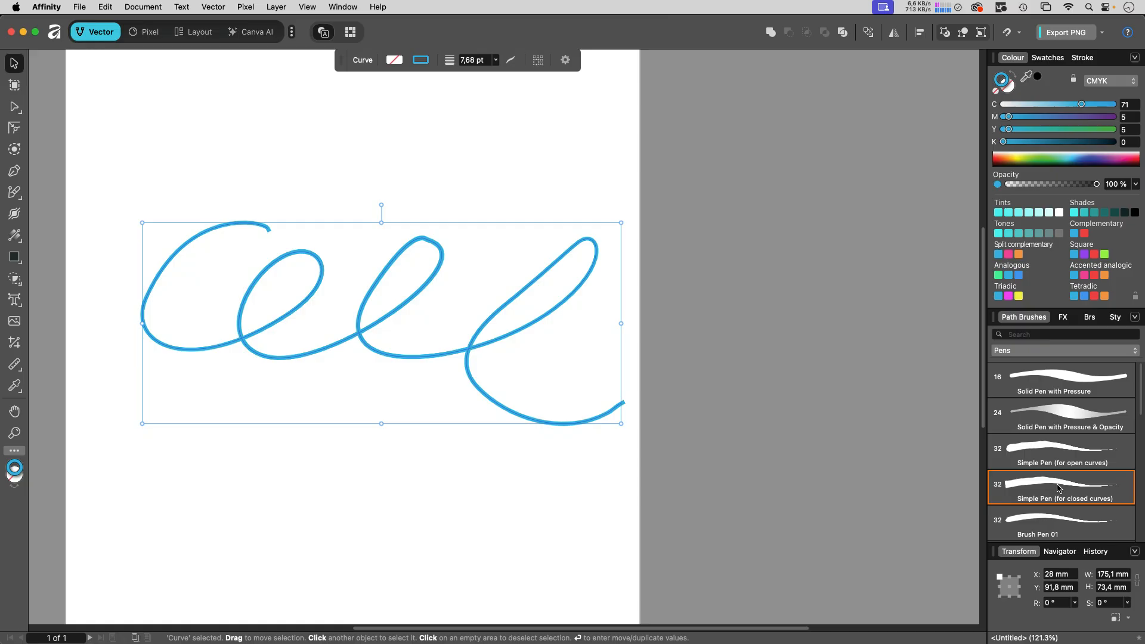
Review the settings of the Simple Pen (for closed curves) brush and apply the Solid Pen with Pressure brush to the selected curve
double_click(1058, 487)
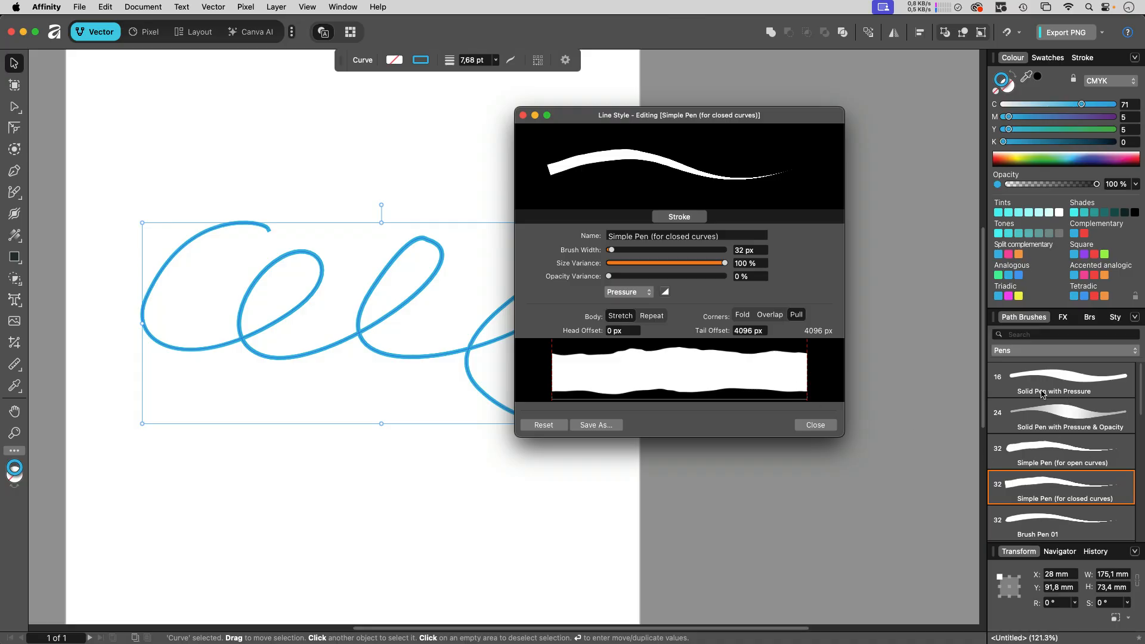
click(523, 115)
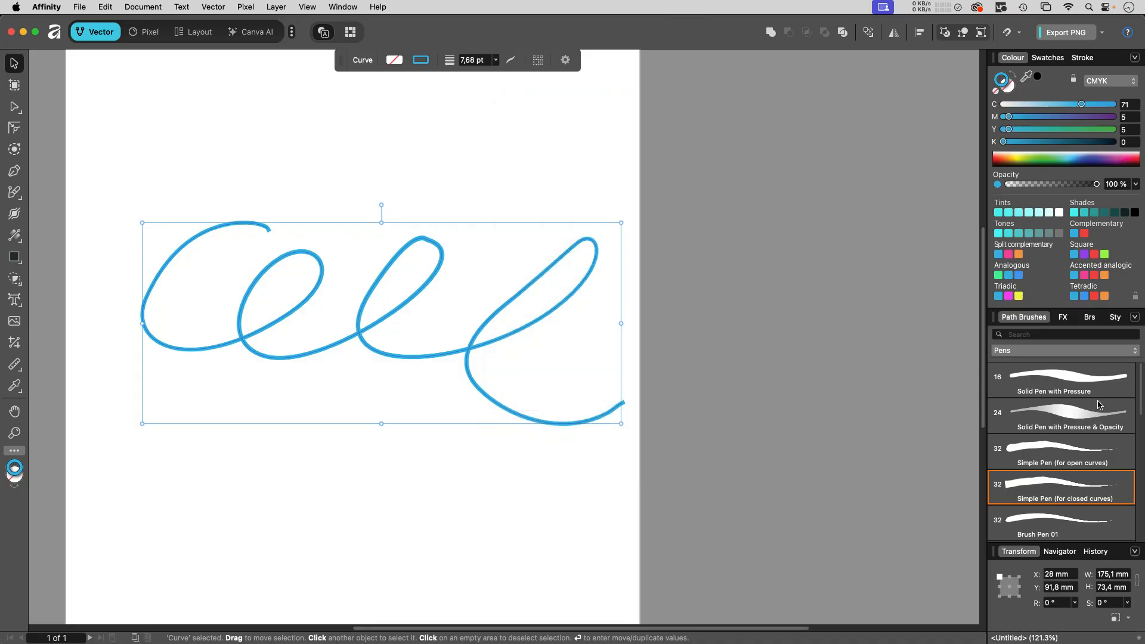
click(1065, 383)
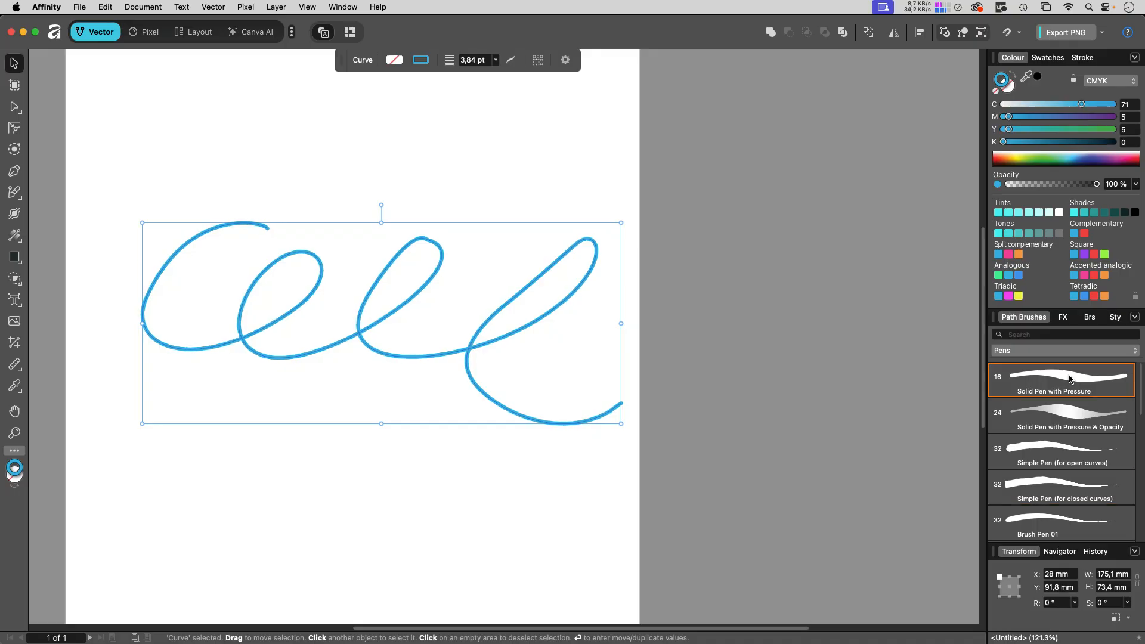
In the Solid Pen with Pressure line style, set the brush width to 63.2 px and the opacity variance to 79%, keeping Pressure as controller
double_click(1069, 380)
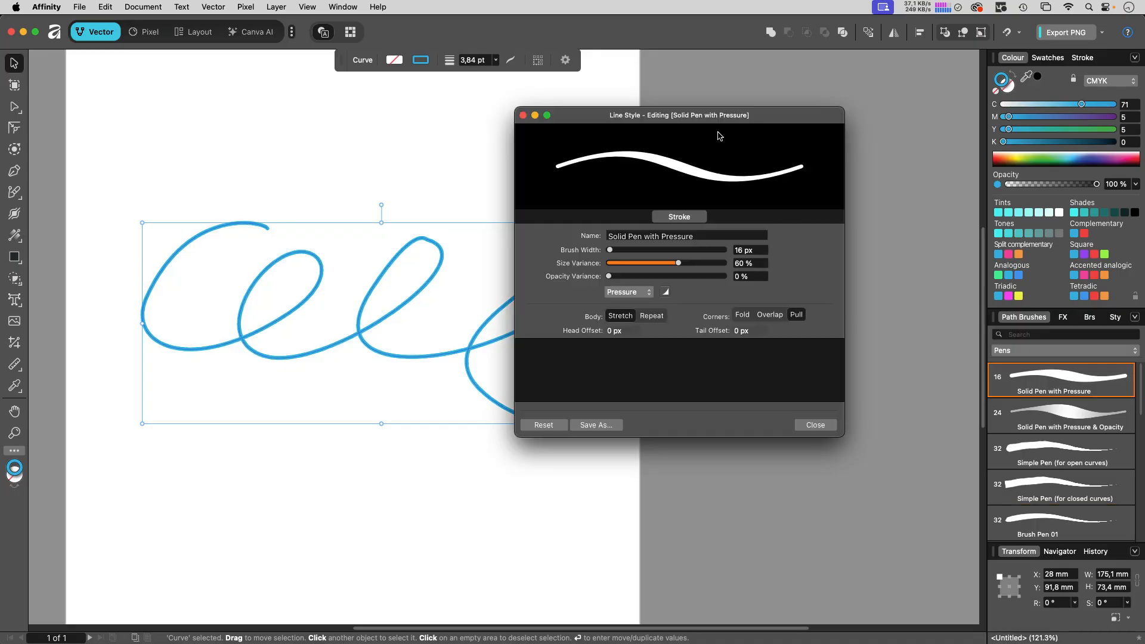
drag(719, 116, 670, 167)
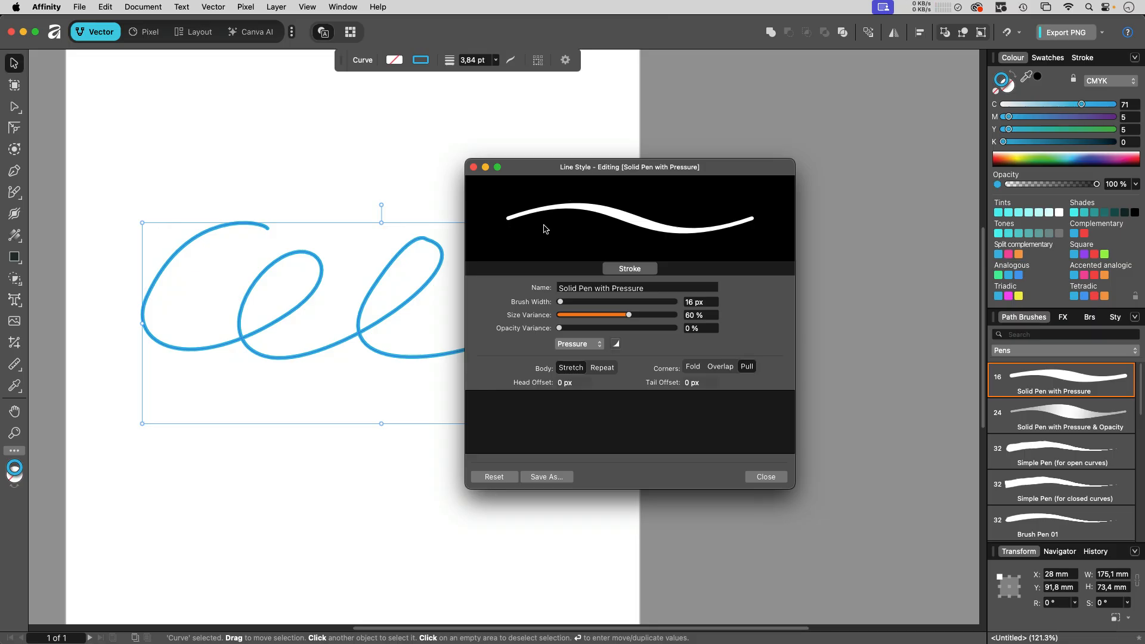
drag(561, 302, 565, 301)
click(578, 345)
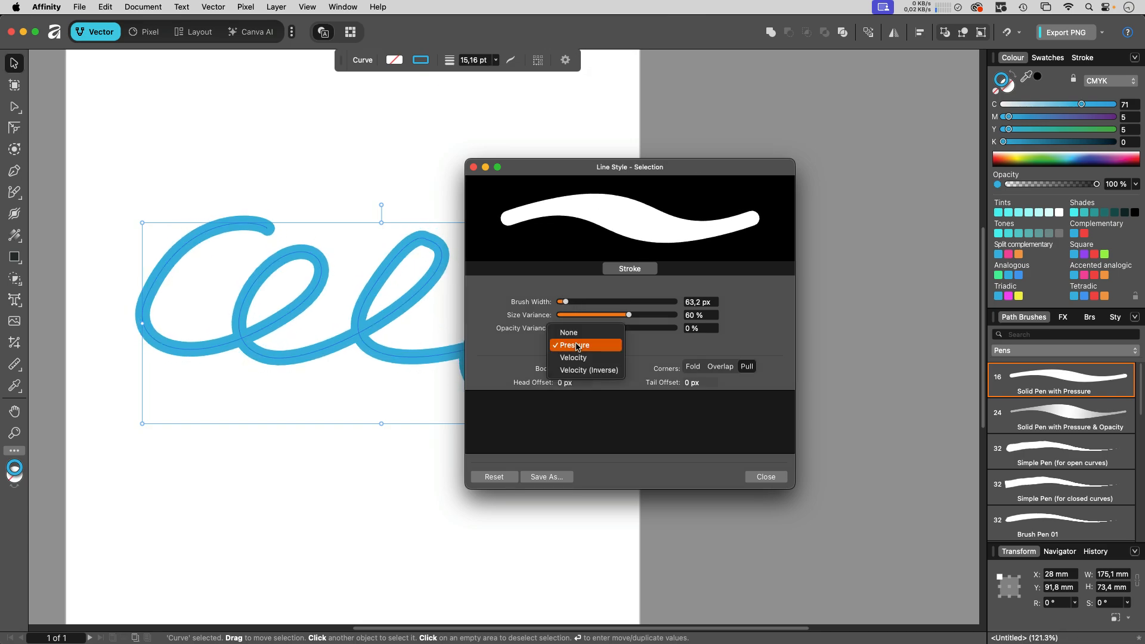
click(511, 349)
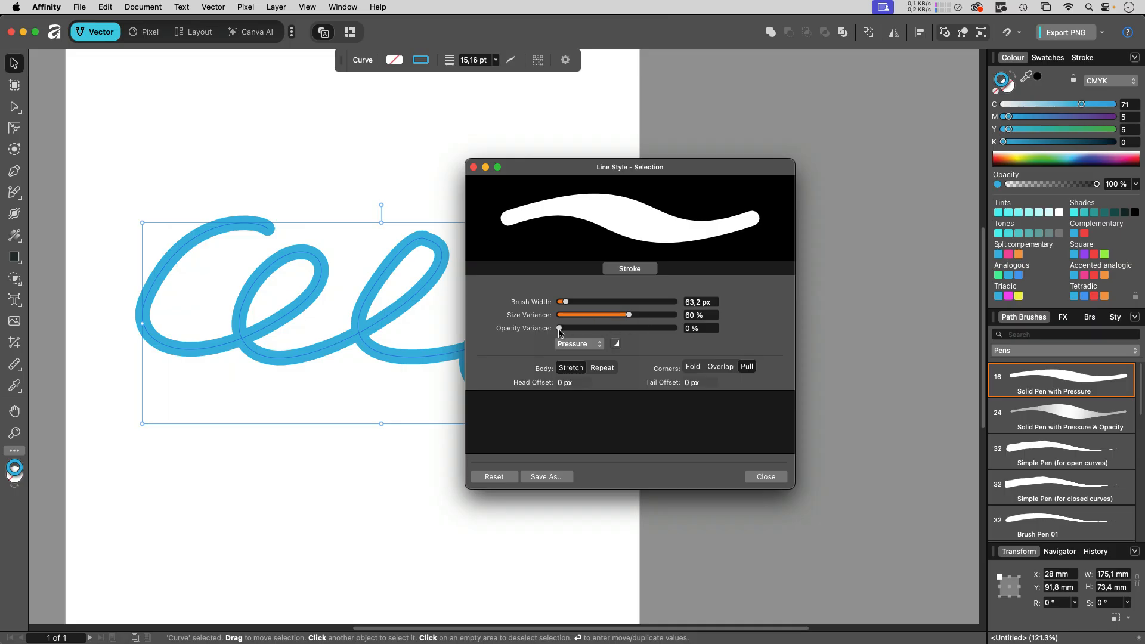
mouse_move(559, 333)
mouse_down()
mouse_move(674, 335)
mouse_move(535, 341)
mouse_up()
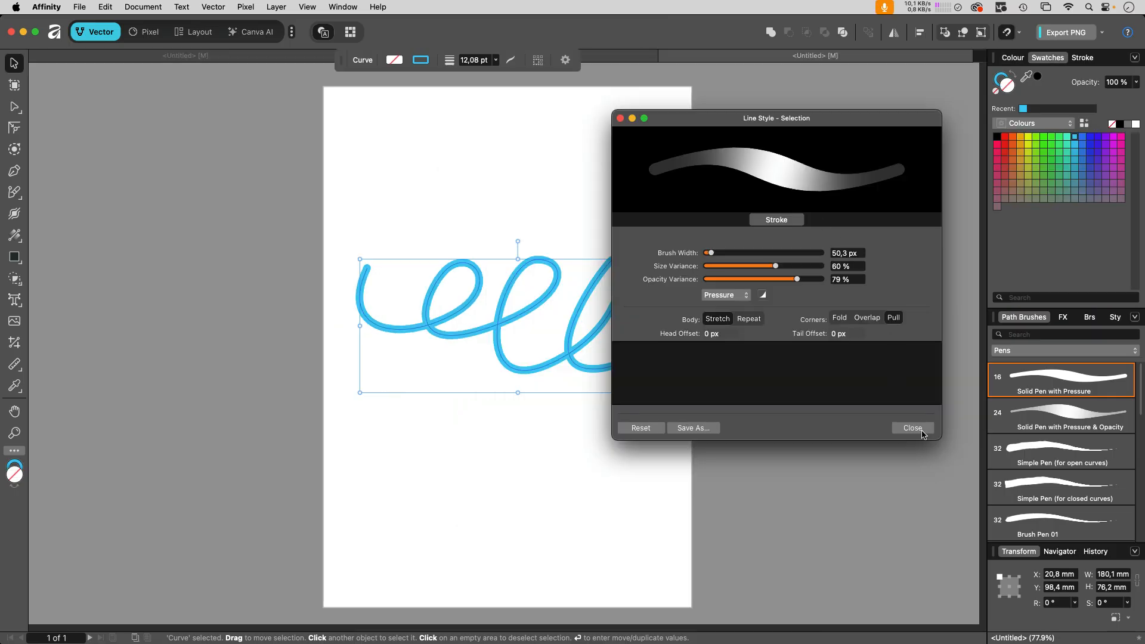
click(912, 428)
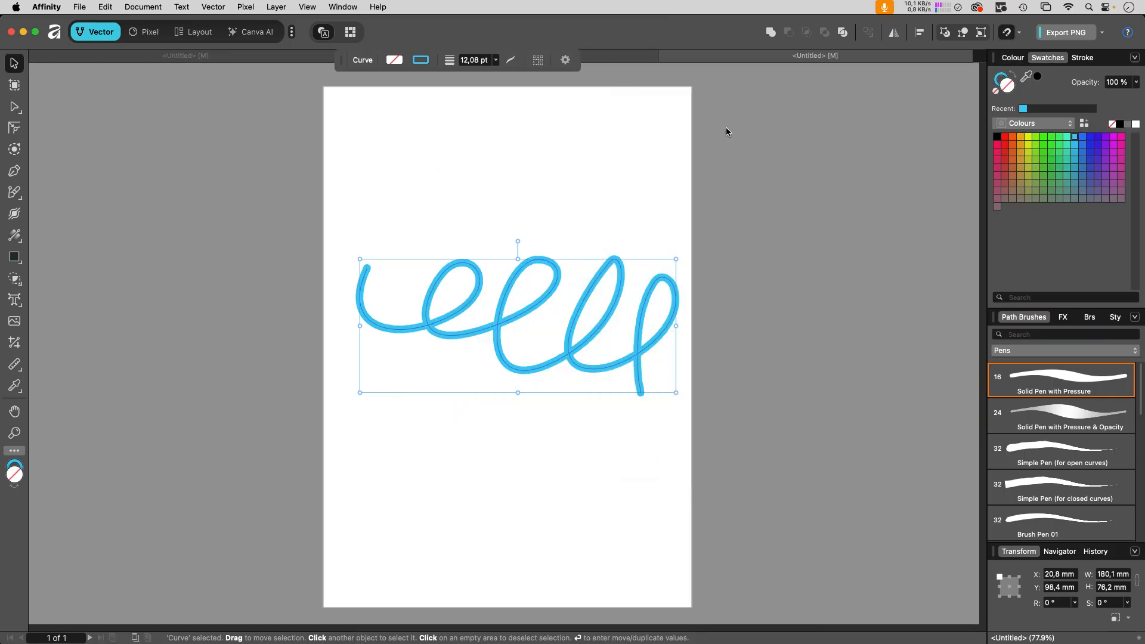
Shape the curve's pressure profile with zero pressure at both ends, a smaller early peak, a dip and a higher peak near the end
click(513, 62)
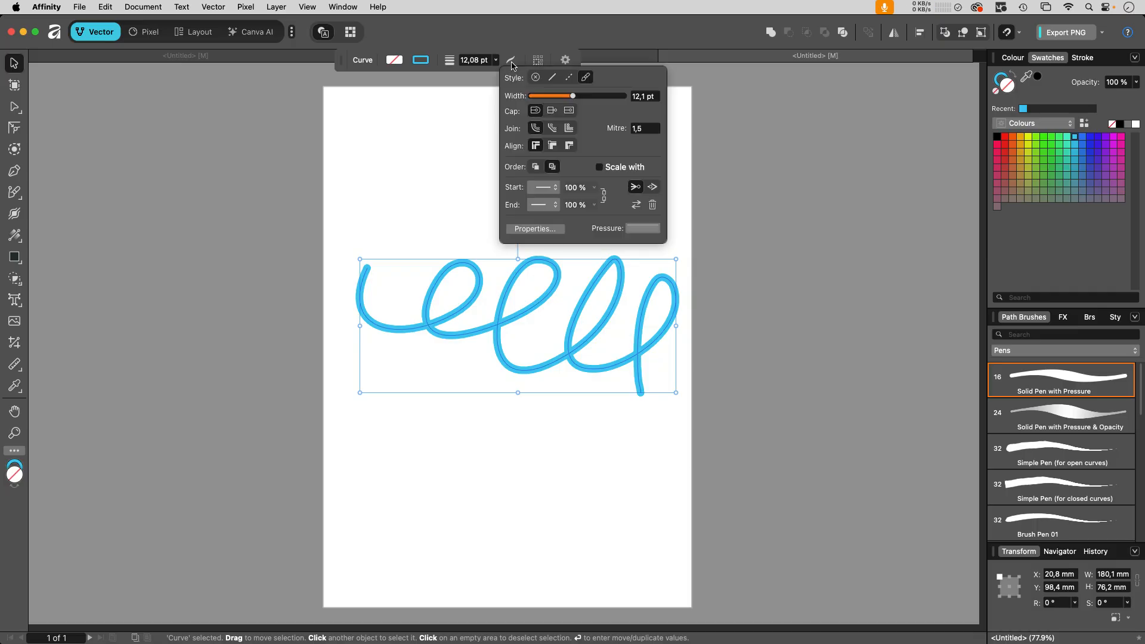
click(649, 233)
mouse_move(652, 242)
mouse_down()
mouse_move(658, 267)
mouse_move(690, 284)
mouse_move(628, 271)
mouse_move(629, 335)
mouse_up()
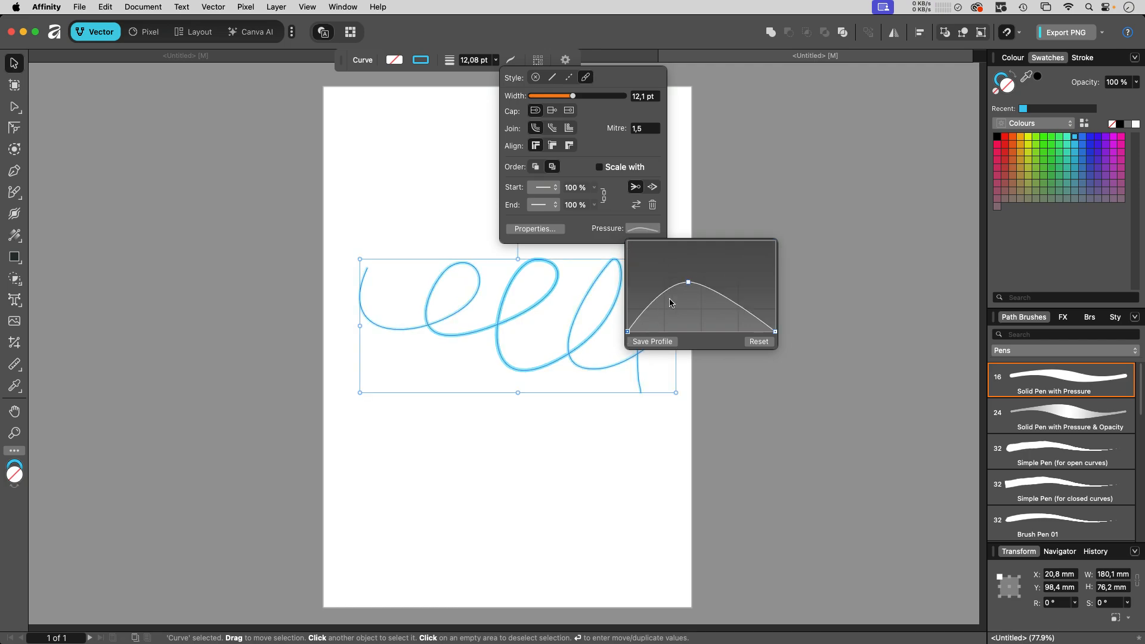
drag(688, 283, 699, 269)
mouse_move(658, 305)
mouse_down()
mouse_move(649, 285)
mouse_move(680, 314)
mouse_move(746, 268)
mouse_up()
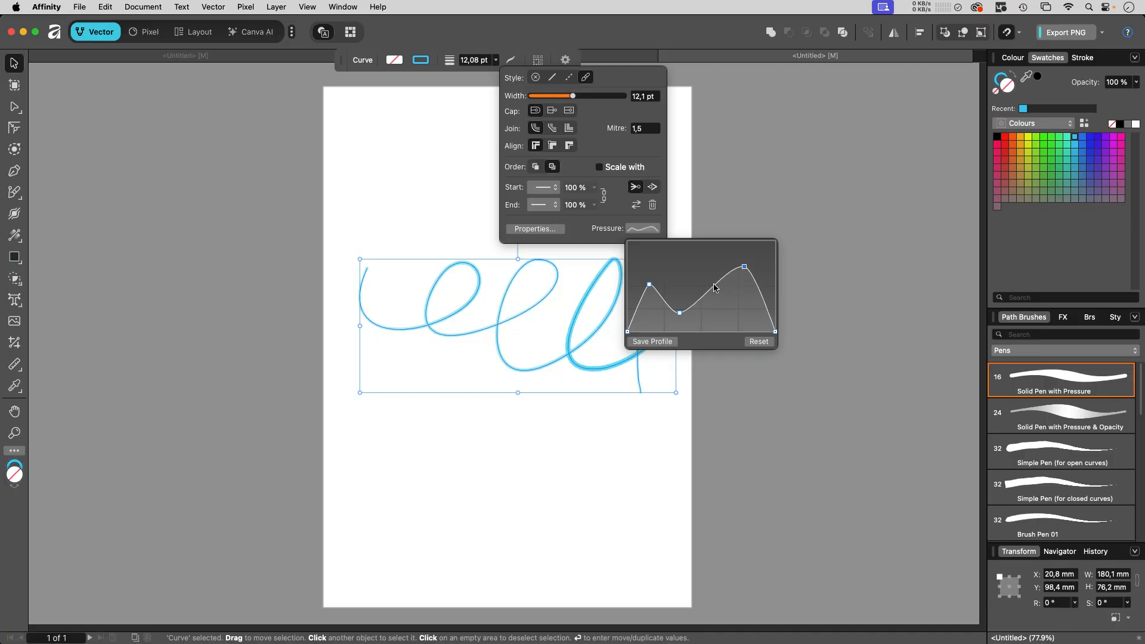
click(685, 353)
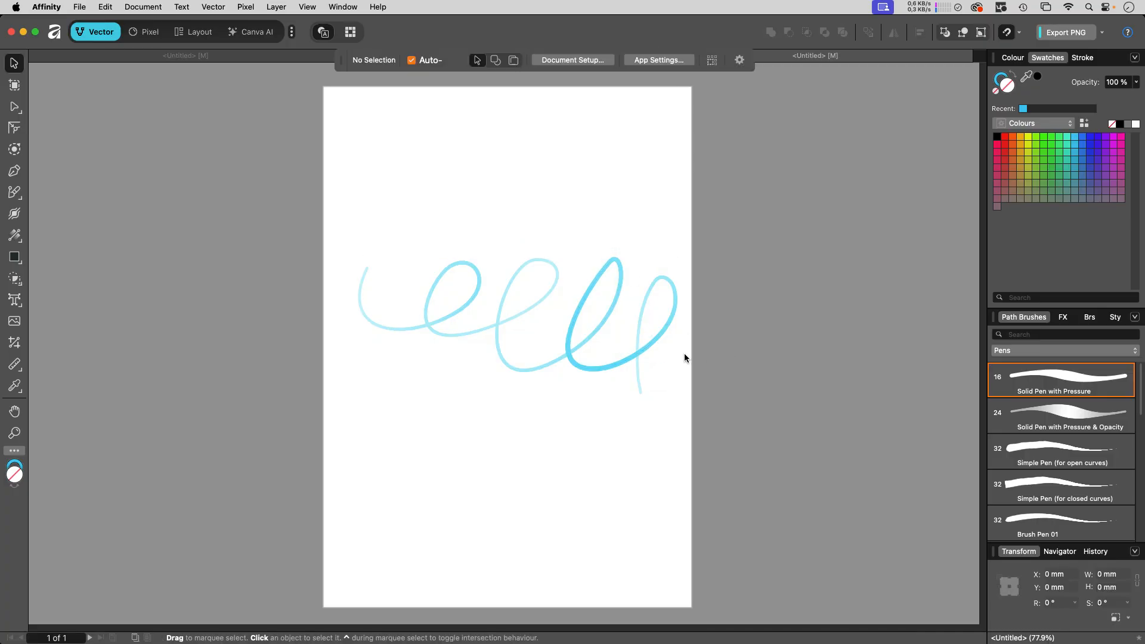
Move the looping curve about 26 mm up the page and deselect it
click(592, 369)
click(734, 273)
drag(513, 320, 511, 274)
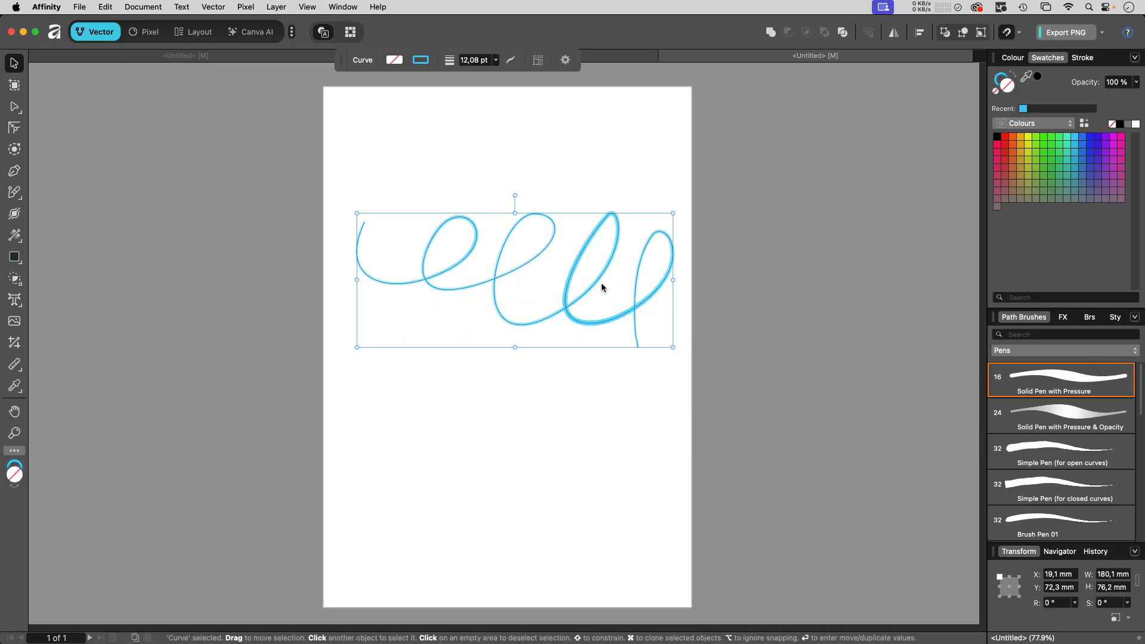
click(491, 246)
Try to convert the pressure-varied looping curve into an outlined shape with Expand Stroke, and deselect it
drag(482, 239, 722, 313)
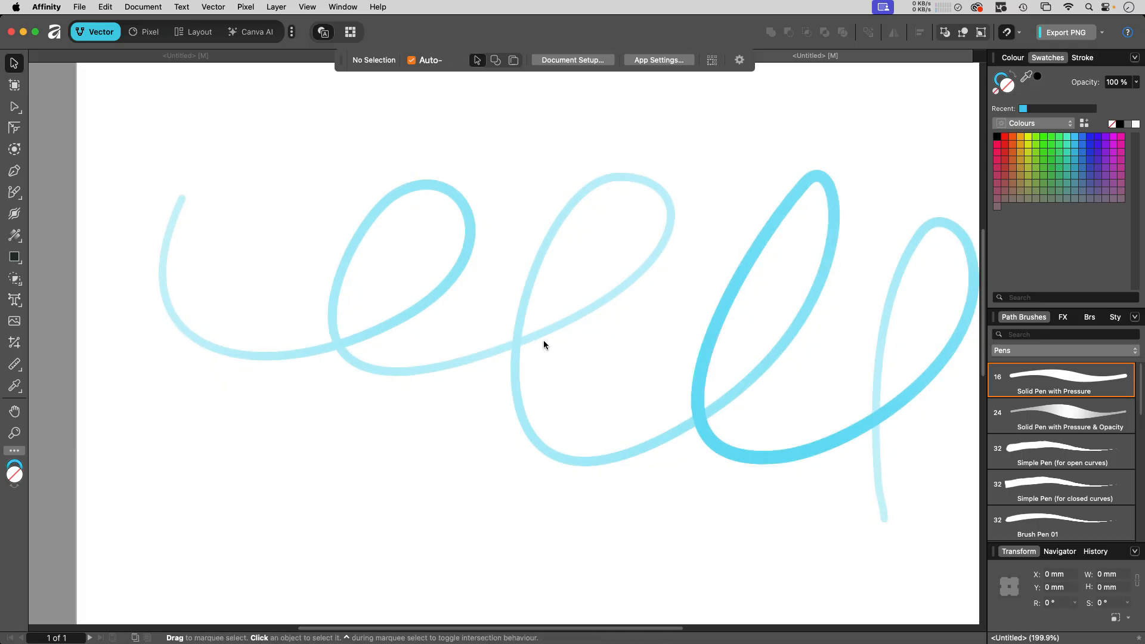
click(517, 342)
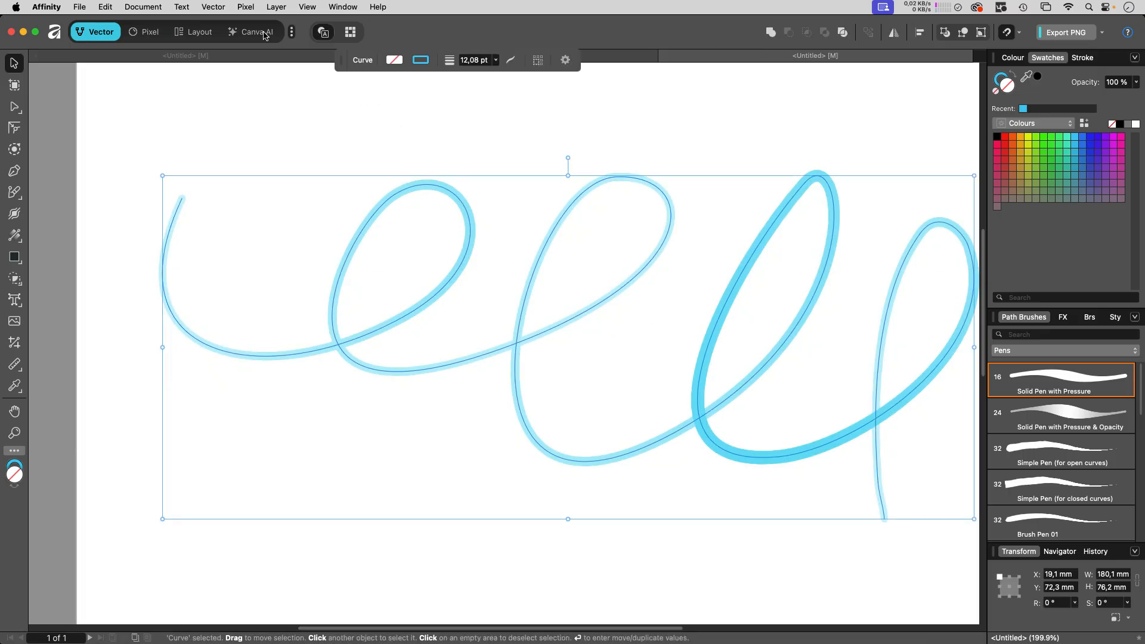
click(222, 8)
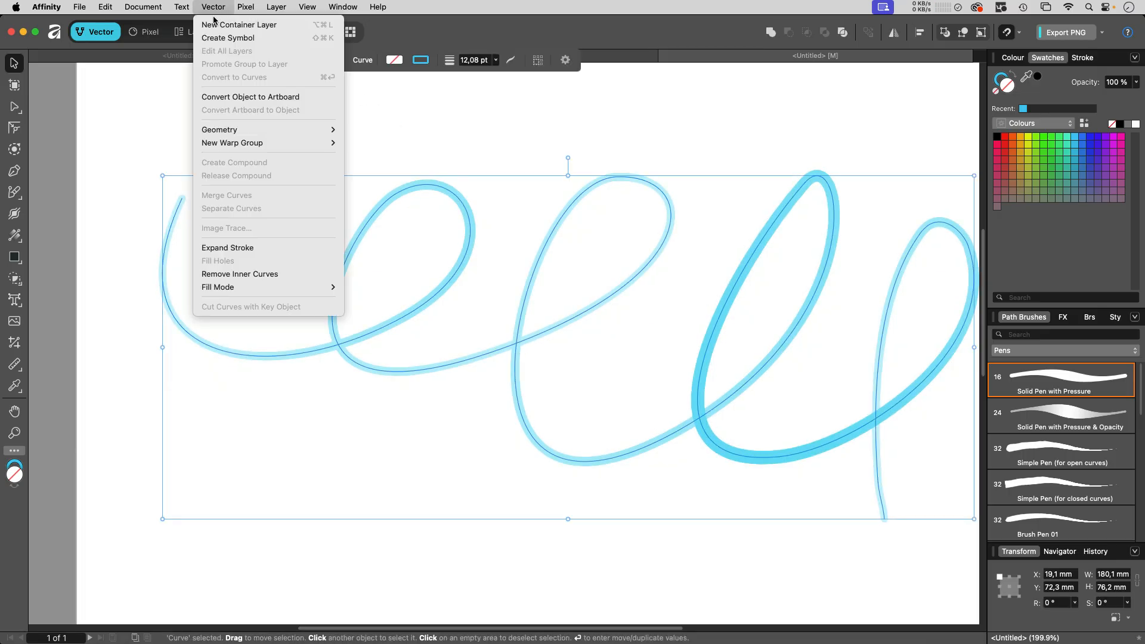
click(242, 248)
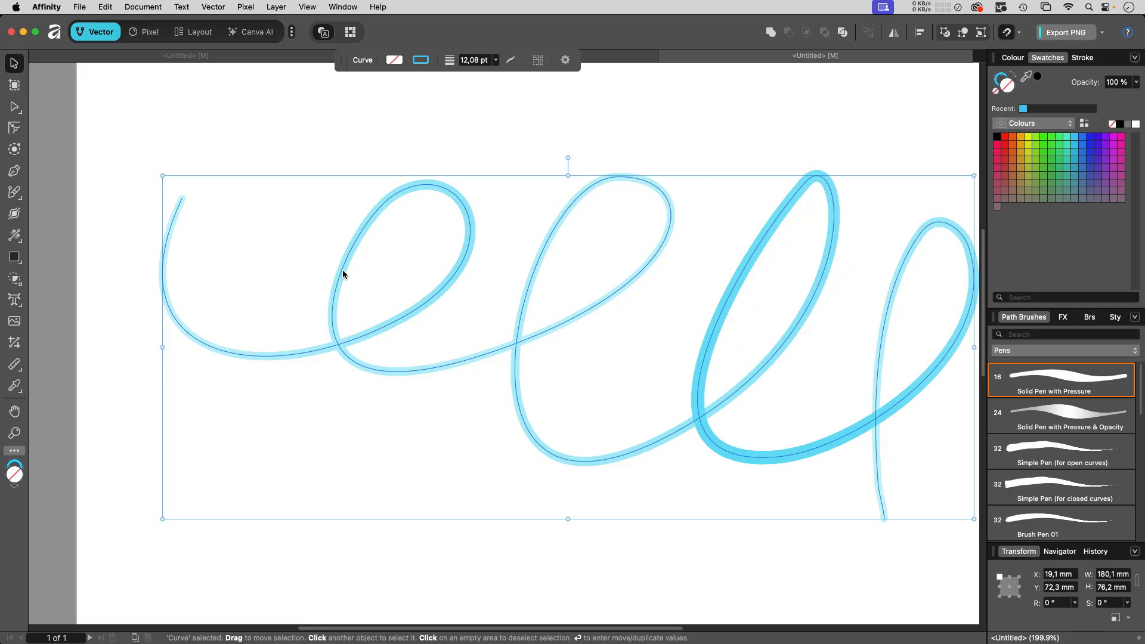
click(602, 543)
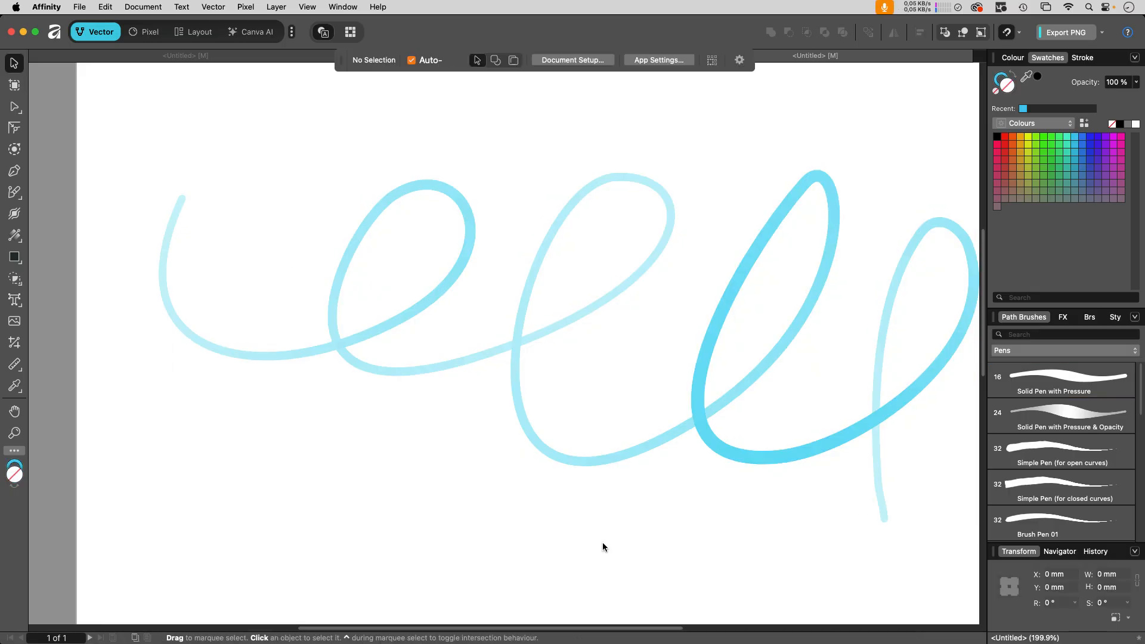